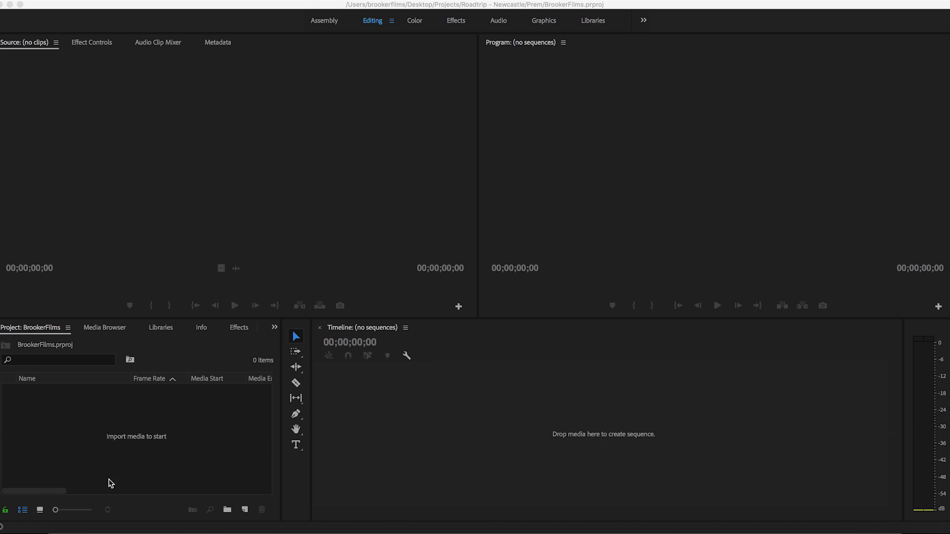
Select the empty Project panel of the BrookerFilms project
{"action": "left_click", "coordinate": [99, 420]}
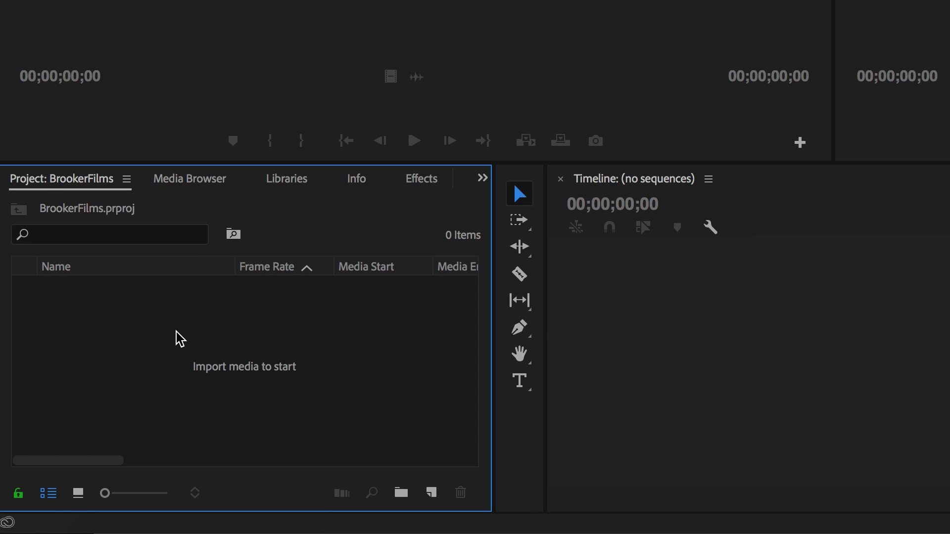
Create a Custom 1080 sequence named SplitScreen at 1920×1080 and 23.976 fps
{"action": "right_click", "coordinate": [177, 332]}
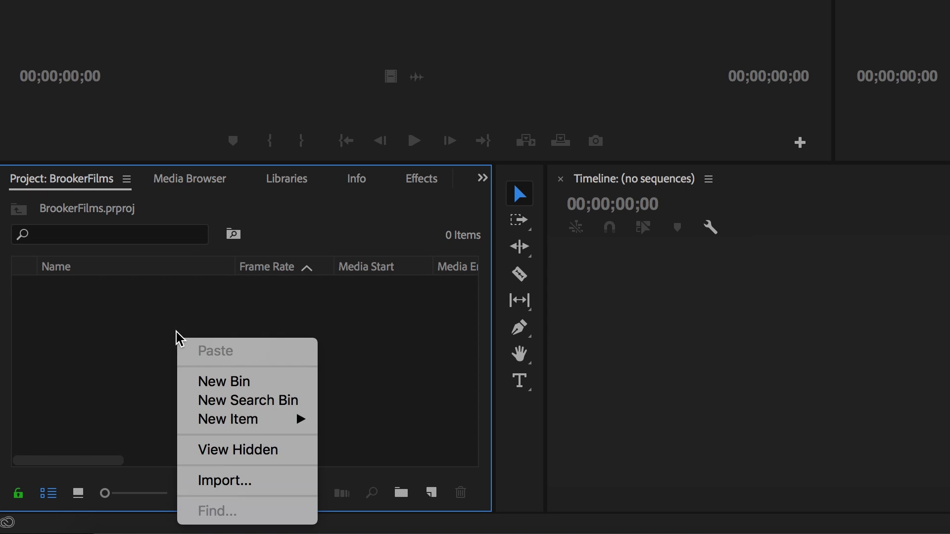
{"action": "mouse_move", "coordinate": [303, 422]}
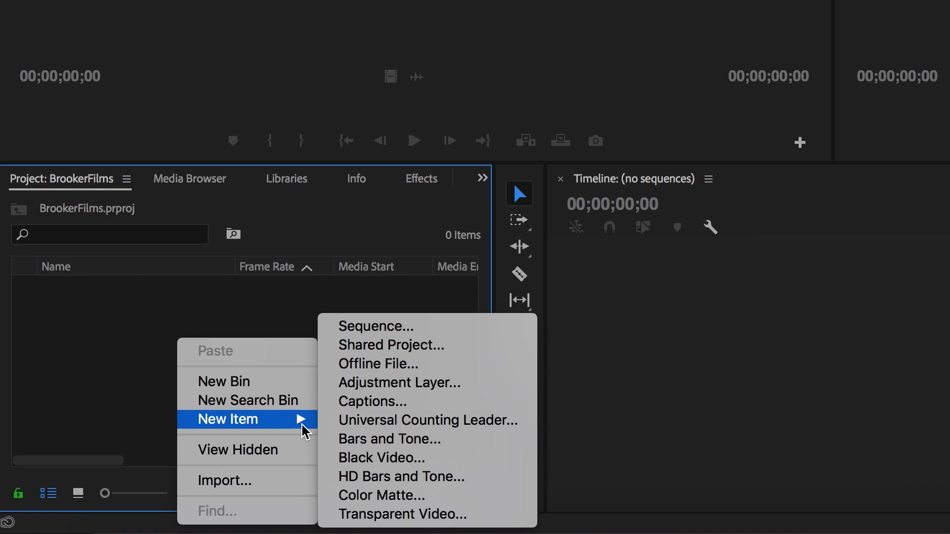
{"action": "left_click", "coordinate": [398, 333]}
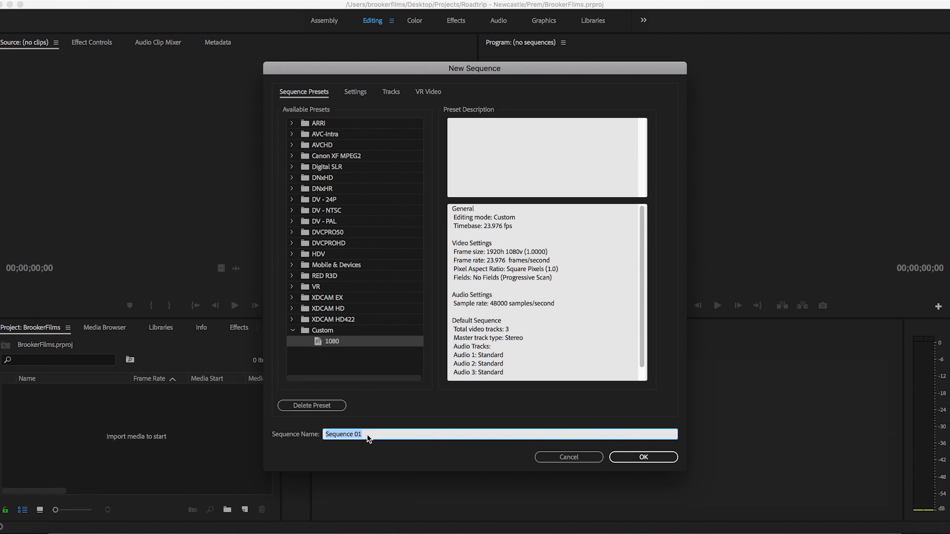
{"action": "type", "text": "SplitScreen"}
{"action": "left_click", "coordinate": [360, 95]}
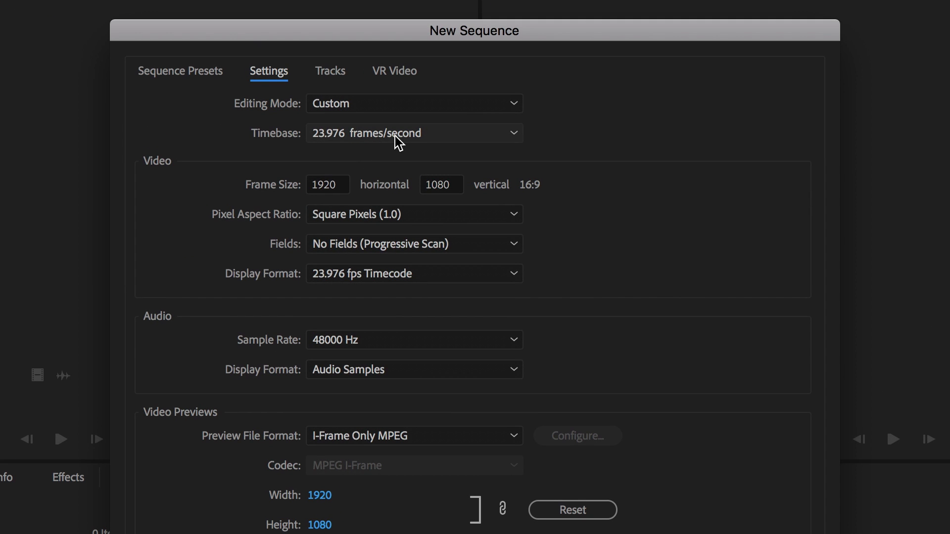
{"action": "left_click", "coordinate": [396, 141]}
{"action": "left_click", "coordinate": [395, 137]}
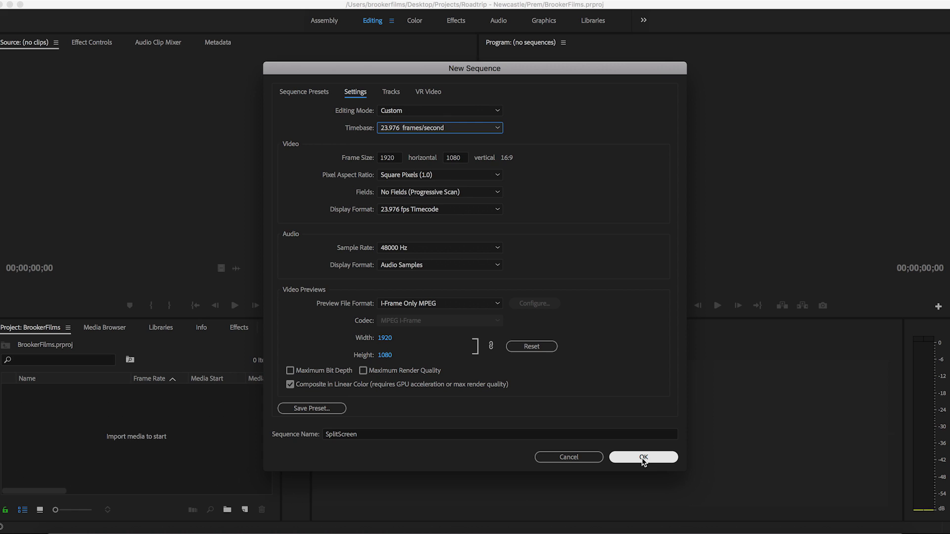
{"action": "left_click", "coordinate": [642, 458]}
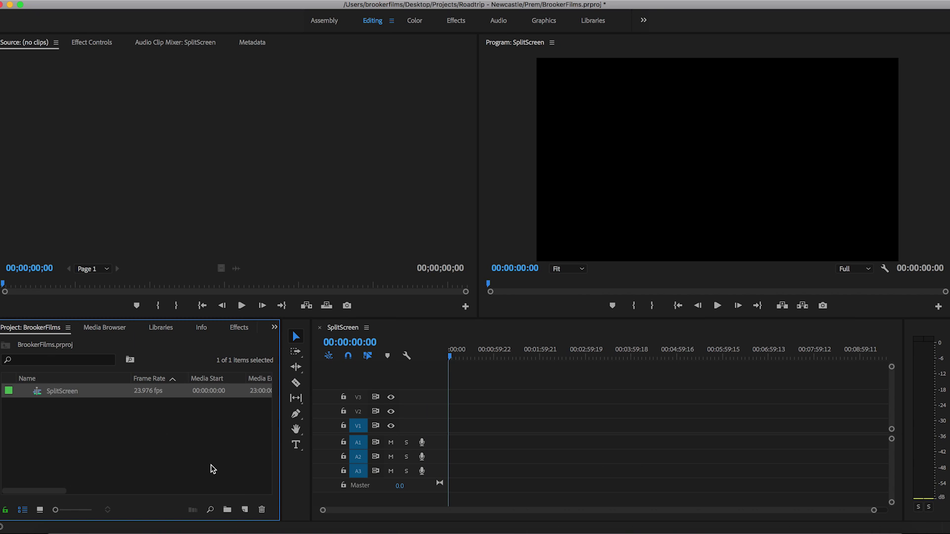
Add a new bin to the project named Footage
{"action": "left_click", "coordinate": [213, 469]}
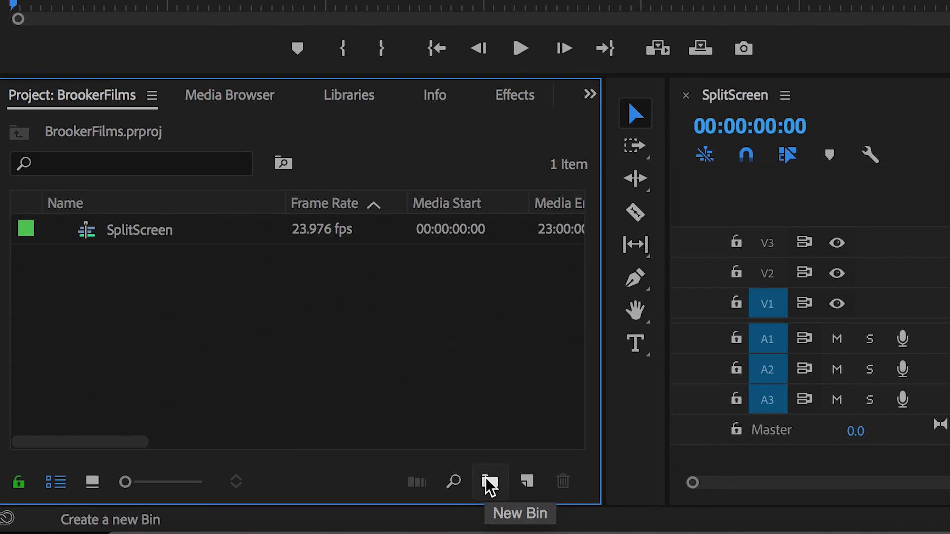
{"action": "left_click", "coordinate": [515, 476]}
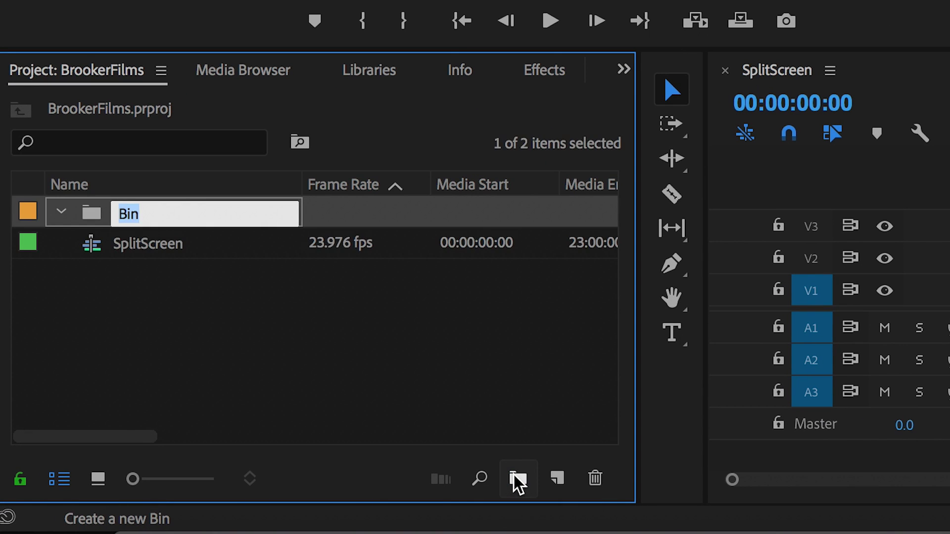
{"action": "type", "text": "Footage"}
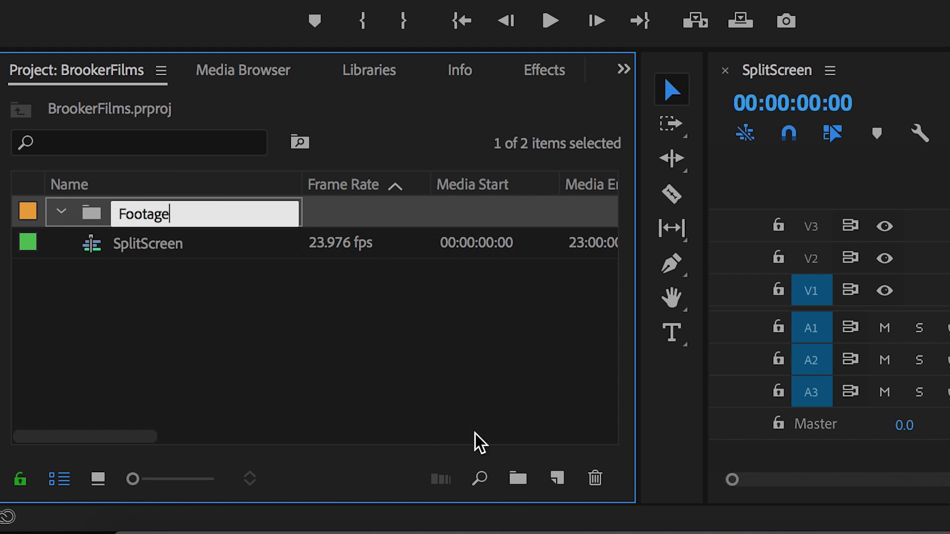
{"action": "left_click", "coordinate": [349, 374]}
Import the six London clips into the Footage bin
{"action": "double_click", "coordinate": [82, 212]}
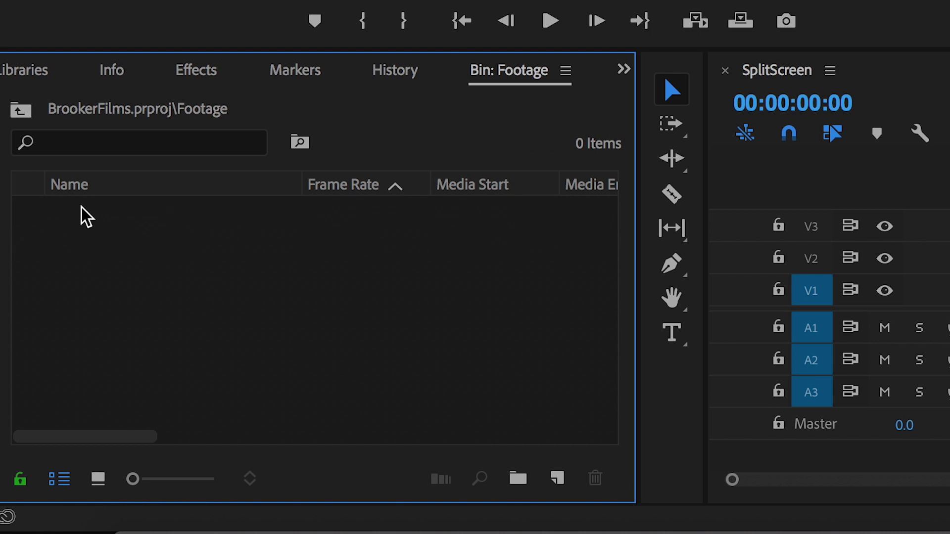
{"action": "right_click", "coordinate": [202, 252]}
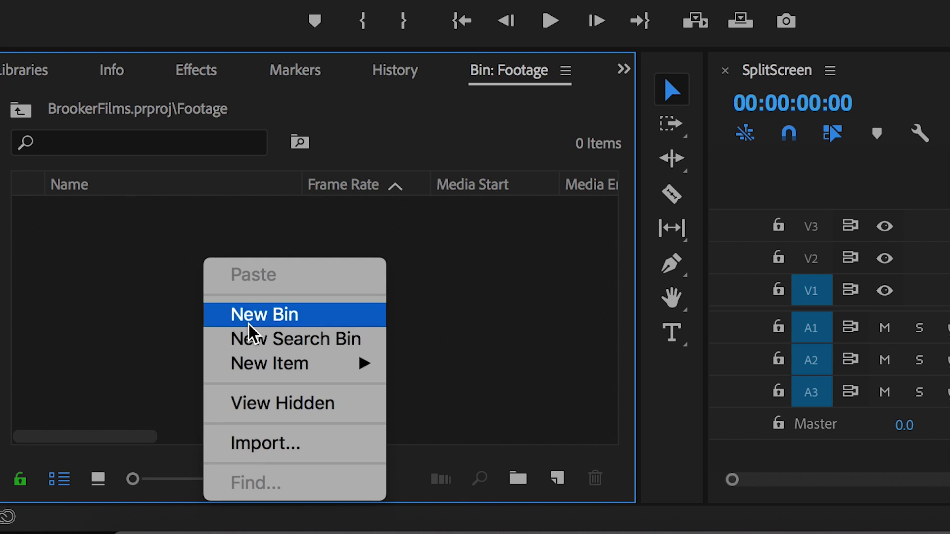
{"action": "left_click", "coordinate": [304, 443]}
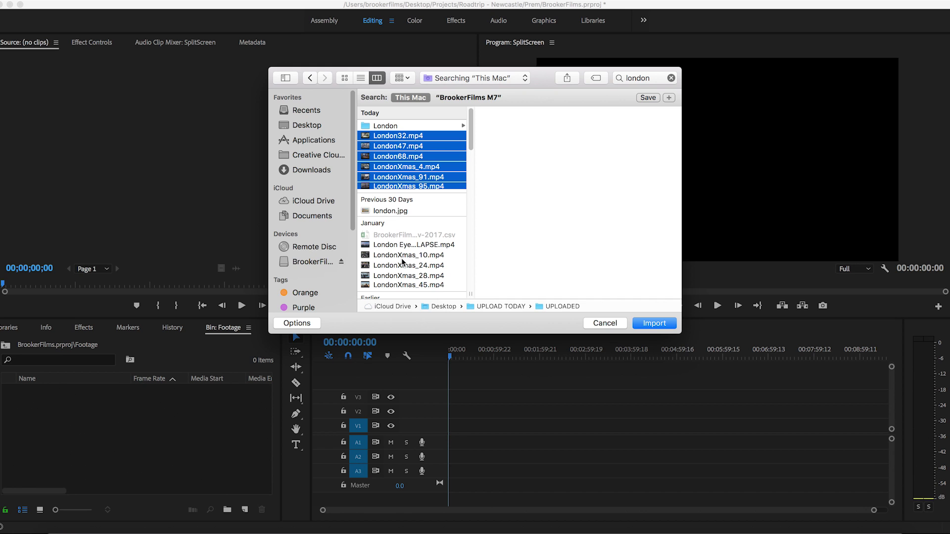
{"action": "key", "text": "Return"}
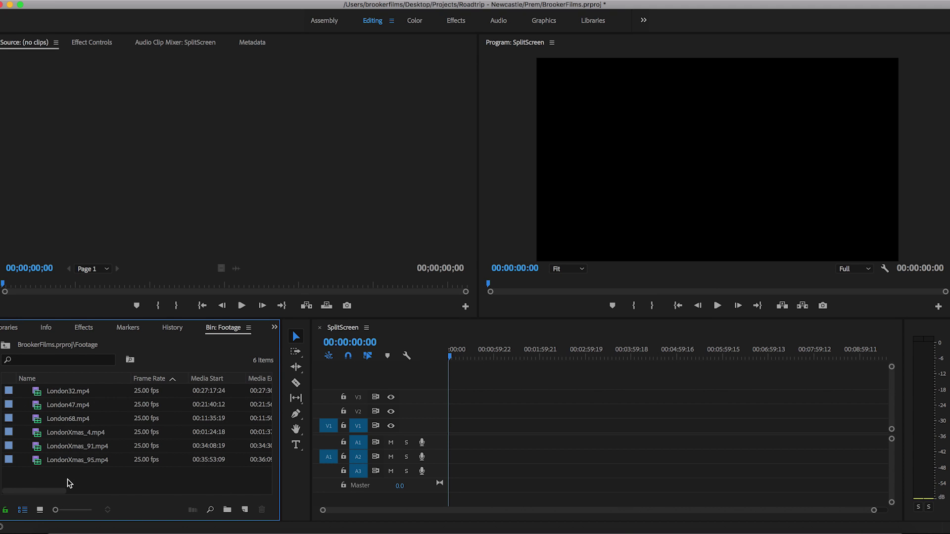
Drop all six London clips onto V1 and move LondonXmas_4 up to V2 at the start
{"action": "left_click_drag", "start_coordinate": [68, 479], "coordinate": [444, 433]}
{"action": "left_click_drag", "start_coordinate": [444, 433], "coordinate": [448, 430]}
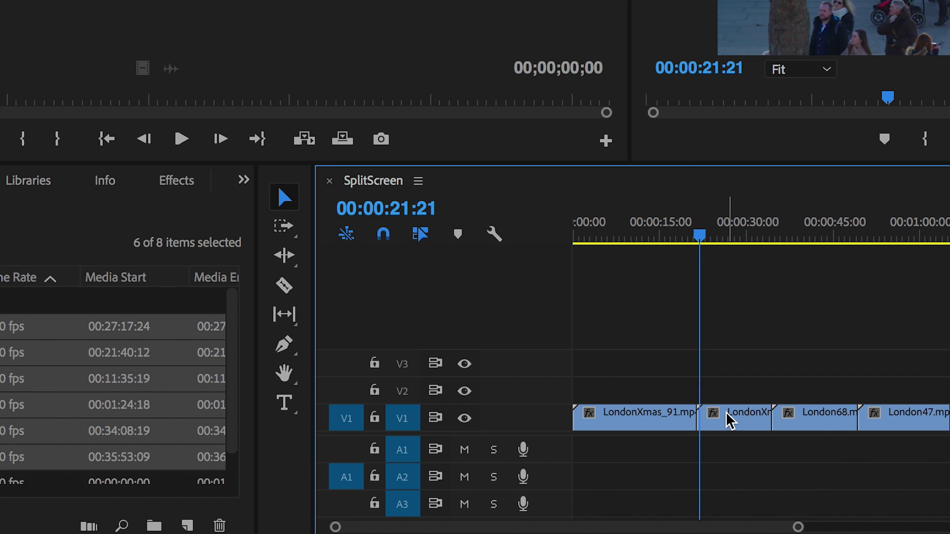
{"action": "left_click", "coordinate": [728, 419]}
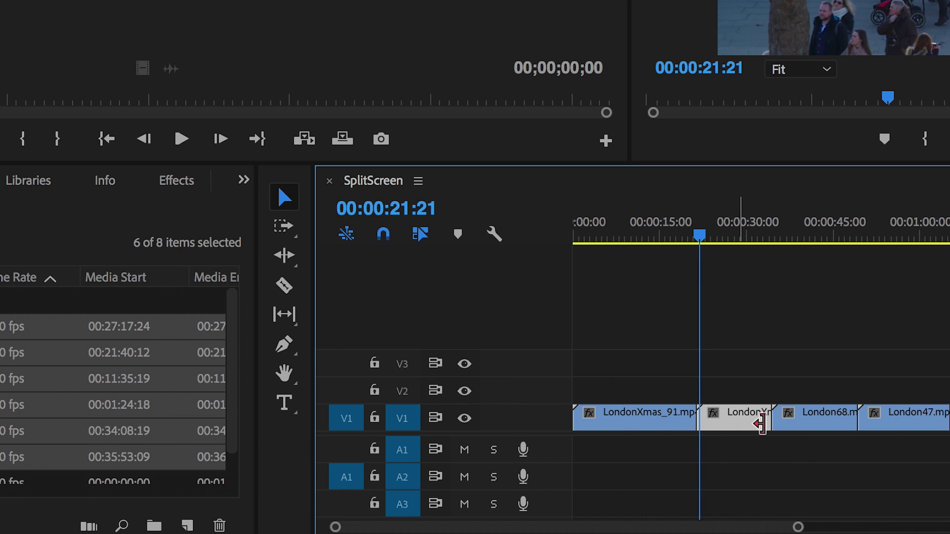
{"action": "left_click_drag", "start_coordinate": [725, 422], "coordinate": [610, 383]}
Move London68 to V3 and London47 to V4, both starting at the sequence start
{"action": "left_click", "coordinate": [821, 429]}
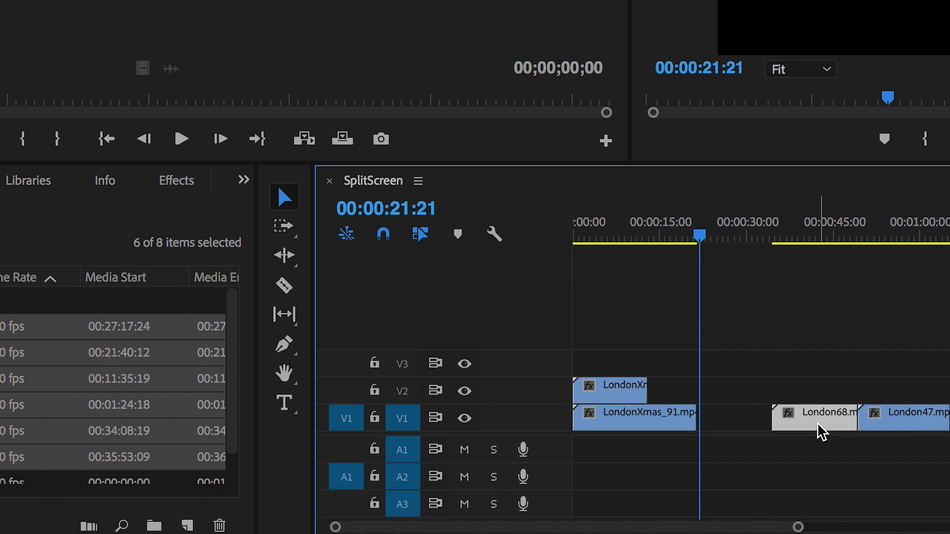
{"action": "left_click_drag", "start_coordinate": [808, 428], "coordinate": [596, 367]}
{"action": "left_click", "coordinate": [915, 424]}
{"action": "double_click", "coordinate": [907, 425]}
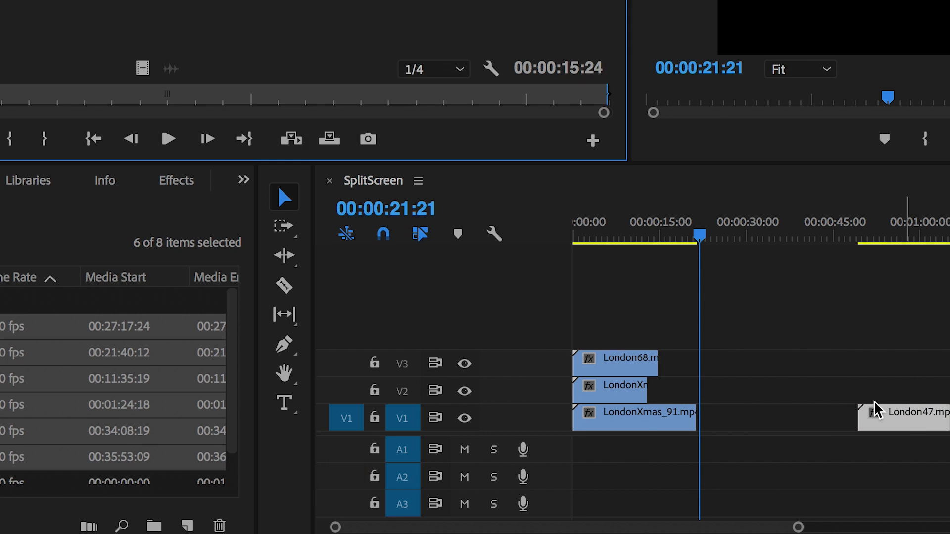
{"action": "left_click_drag", "start_coordinate": [905, 424], "coordinate": [622, 340]}
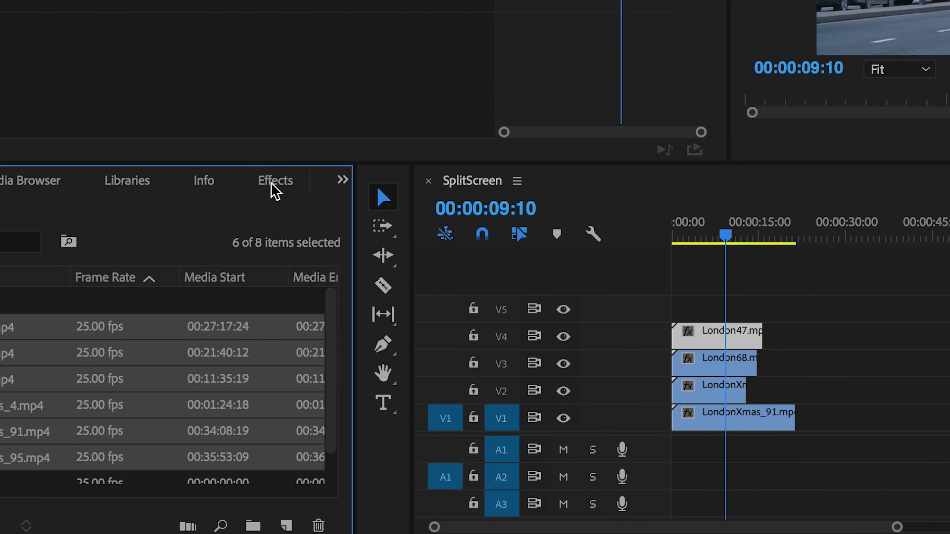
{"action": "left_click", "coordinate": [272, 182]}
Search for the Crop effect and apply it to London47 on V4
{"action": "left_click", "coordinate": [20, 212]}
{"action": "type", "text": "crop"}
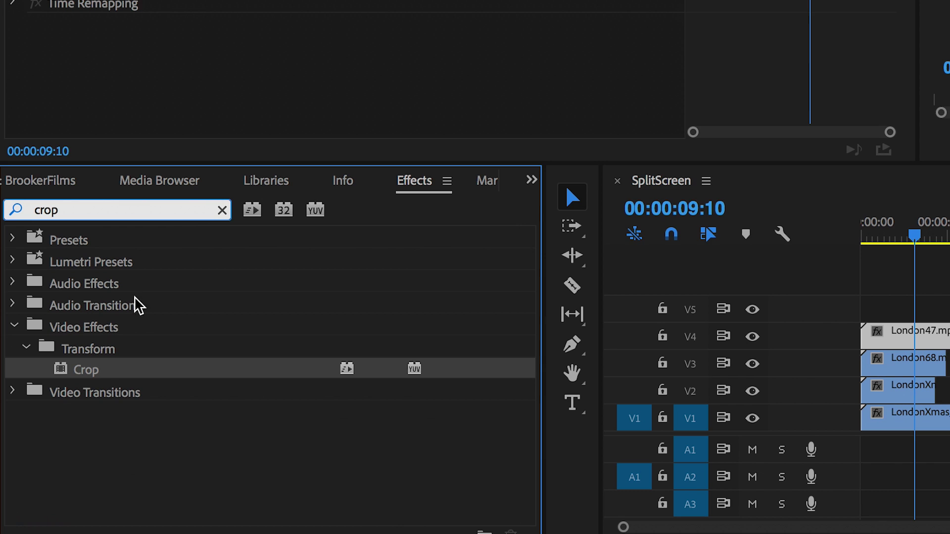
{"action": "left_click_drag", "start_coordinate": [87, 378], "coordinate": [893, 335]}
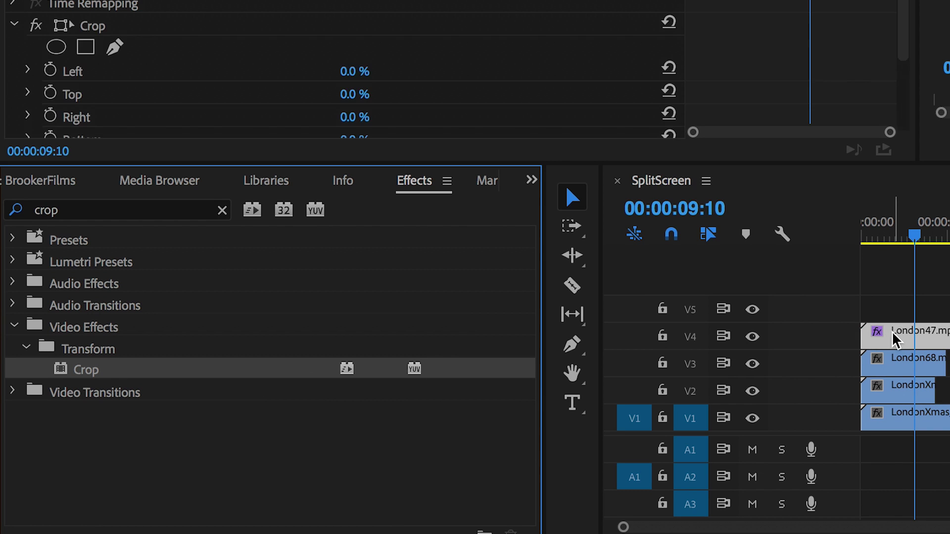
Set London47's Crop Left and Crop Right to 40% each
{"action": "scroll", "coordinate": [794, 83], "scroll_direction": "down", "scroll_amount": 3}
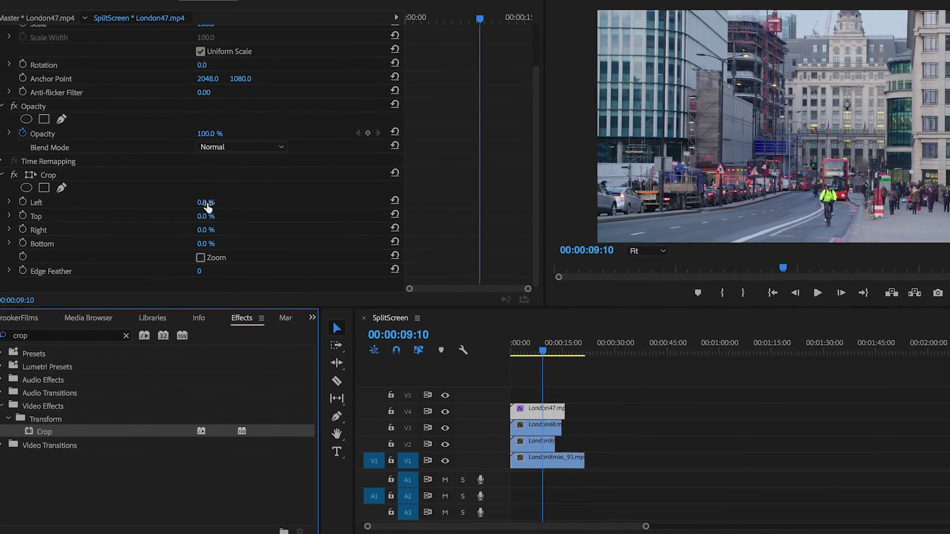
{"action": "mouse_move", "coordinate": [184, 233]}
{"action": "left_mouse_down"}
{"action": "mouse_move", "coordinate": [226, 233]}
{"action": "mouse_move", "coordinate": [192, 233]}
{"action": "left_mouse_up"}
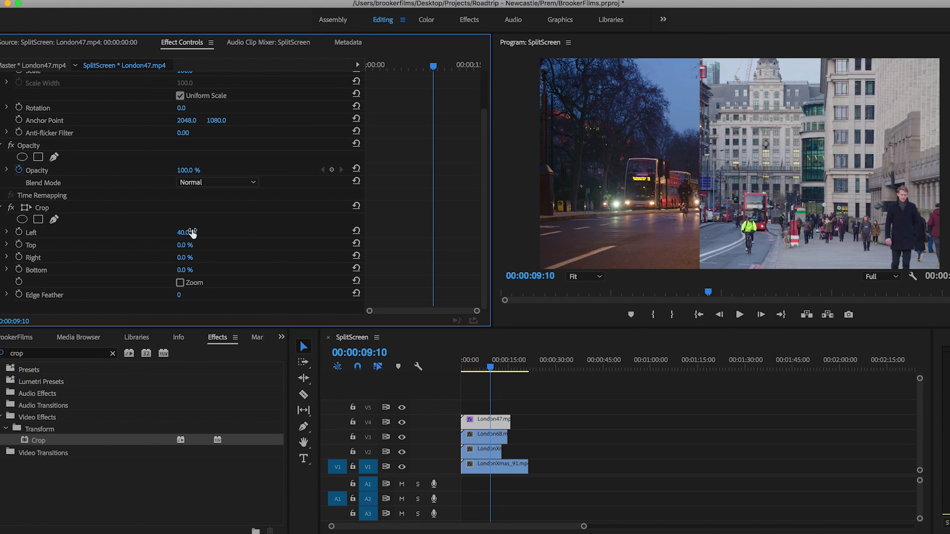
{"action": "left_click", "coordinate": [185, 257]}
{"action": "type", "text": "40"}
{"action": "key", "text": "Return"}
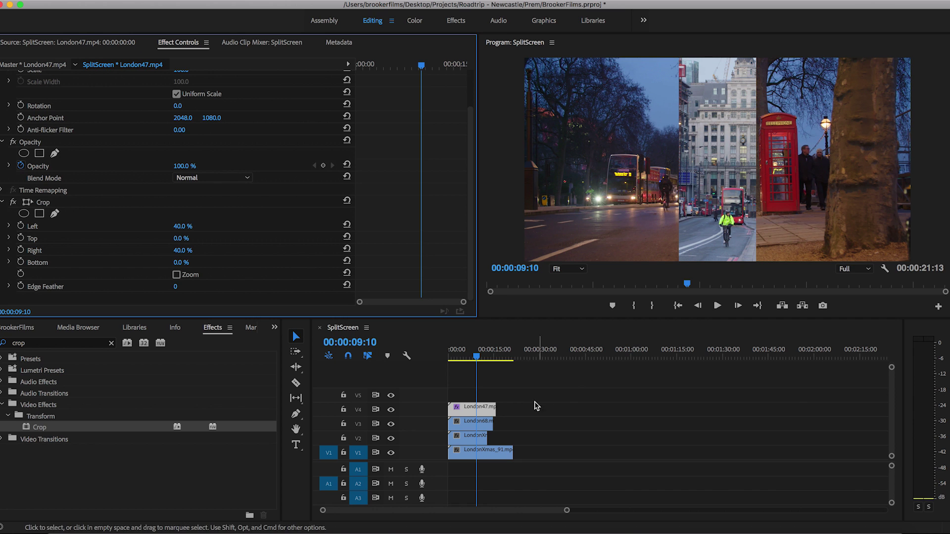
{"action": "left_click", "coordinate": [478, 426]}
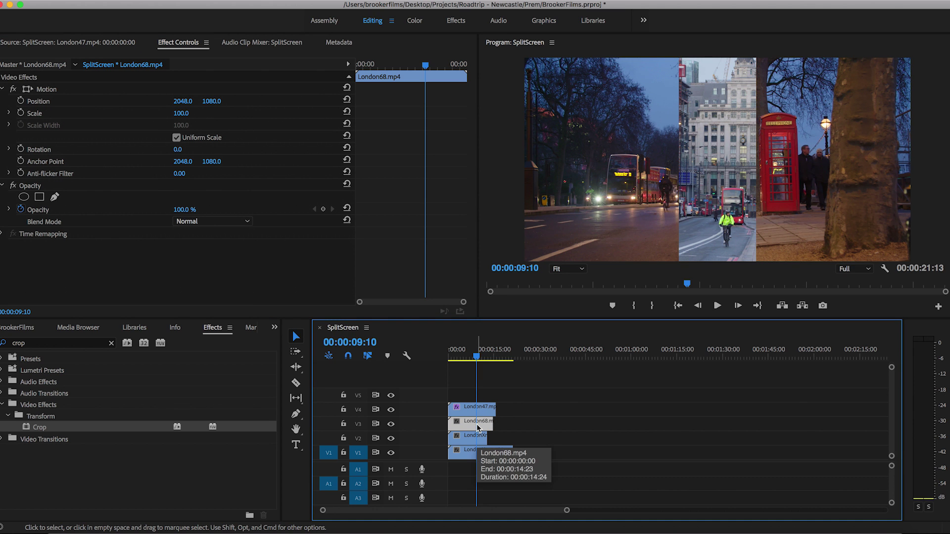
Apply Crop to London68 with Left at about 61% and Right at 22%
{"action": "left_click_drag", "start_coordinate": [40, 427], "coordinate": [459, 420]}
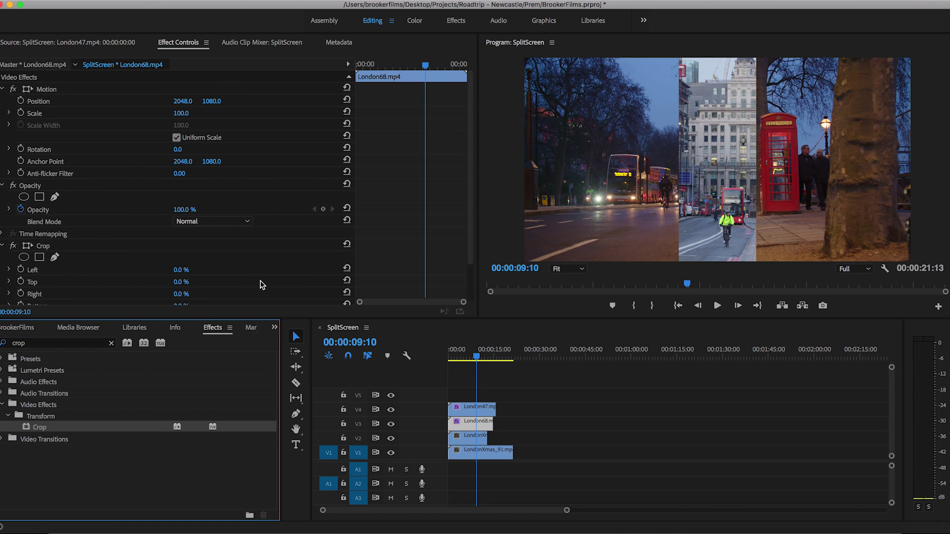
{"action": "scroll", "coordinate": [262, 285], "scroll_direction": "down", "scroll_amount": 2}
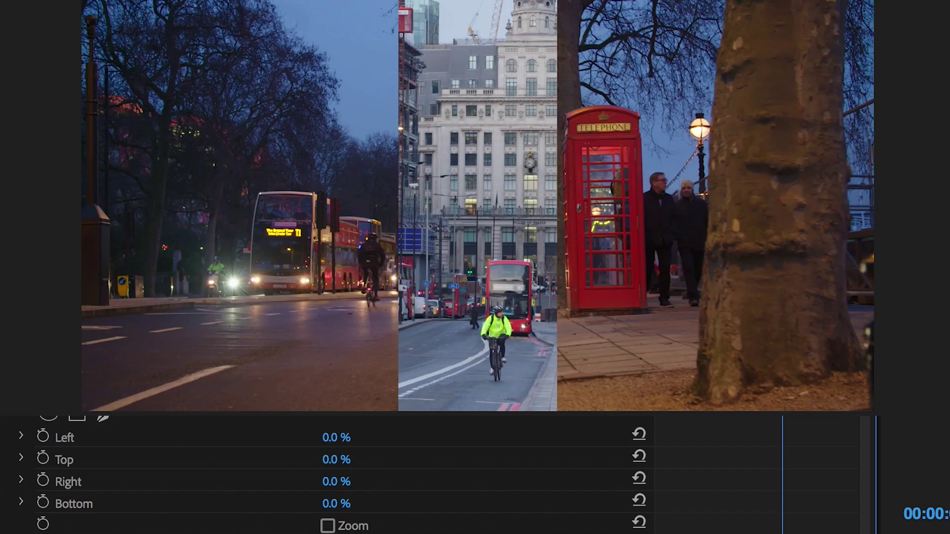
{"action": "left_click_drag", "start_coordinate": [181, 226], "coordinate": [213, 226]}
{"action": "left_click_drag", "start_coordinate": [339, 437], "coordinate": [331, 438]}
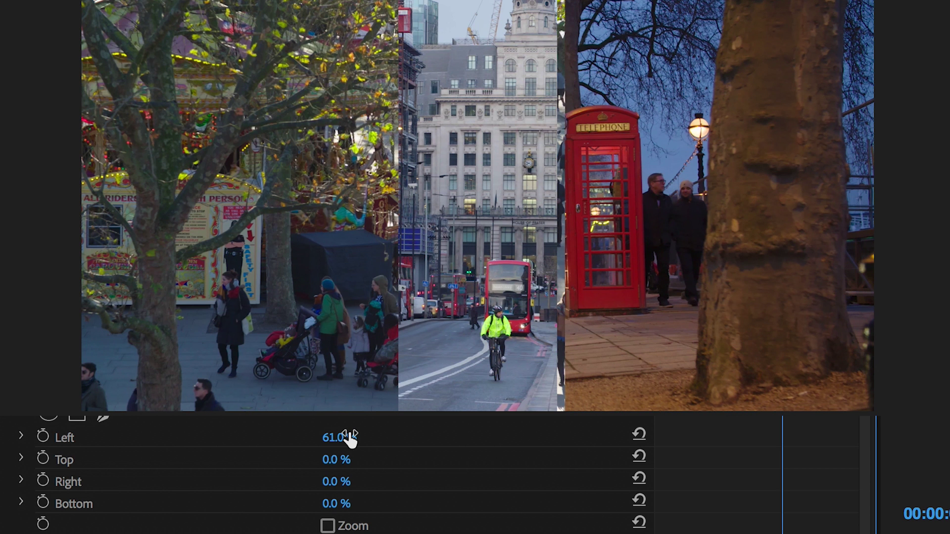
{"action": "left_click_drag", "start_coordinate": [338, 484], "coordinate": [351, 484]}
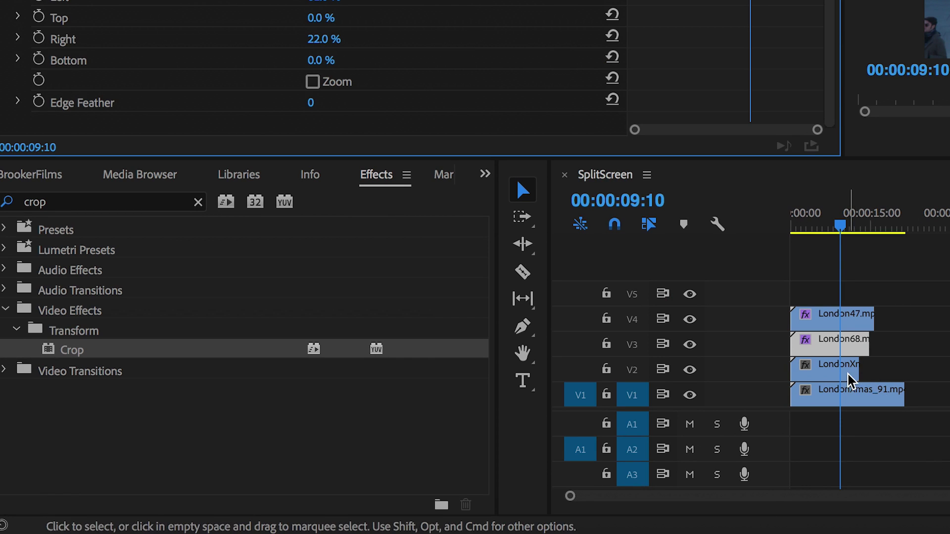
{"action": "left_click", "coordinate": [827, 383]}
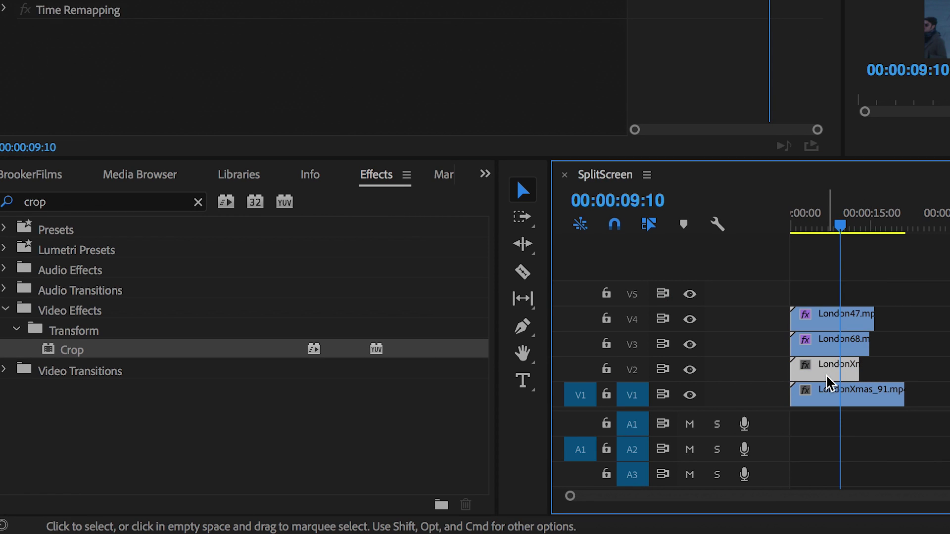
Apply Crop to LondonXmas_4 on V2 with Crop Left at 79%
{"action": "left_click_drag", "start_coordinate": [69, 353], "coordinate": [831, 367]}
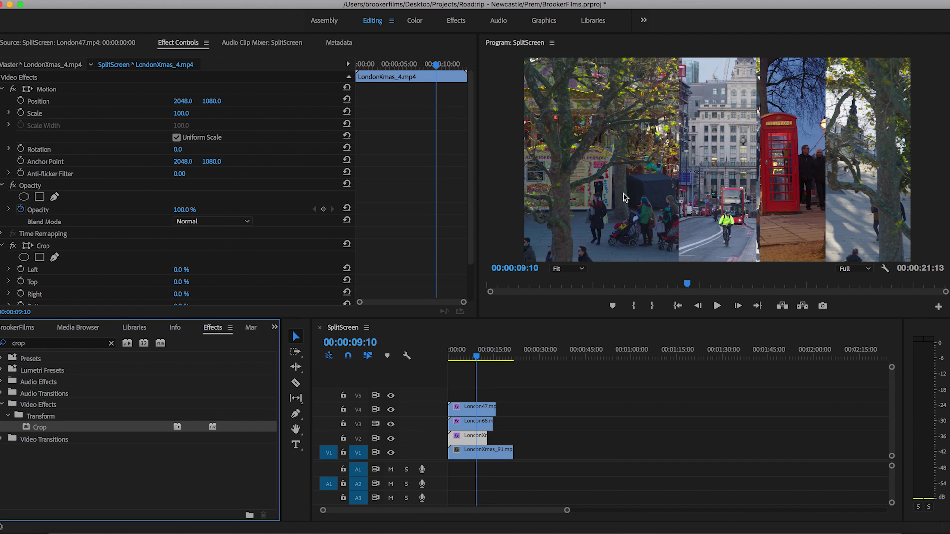
{"action": "scroll", "coordinate": [432, 220], "scroll_direction": "down", "scroll_amount": 1}
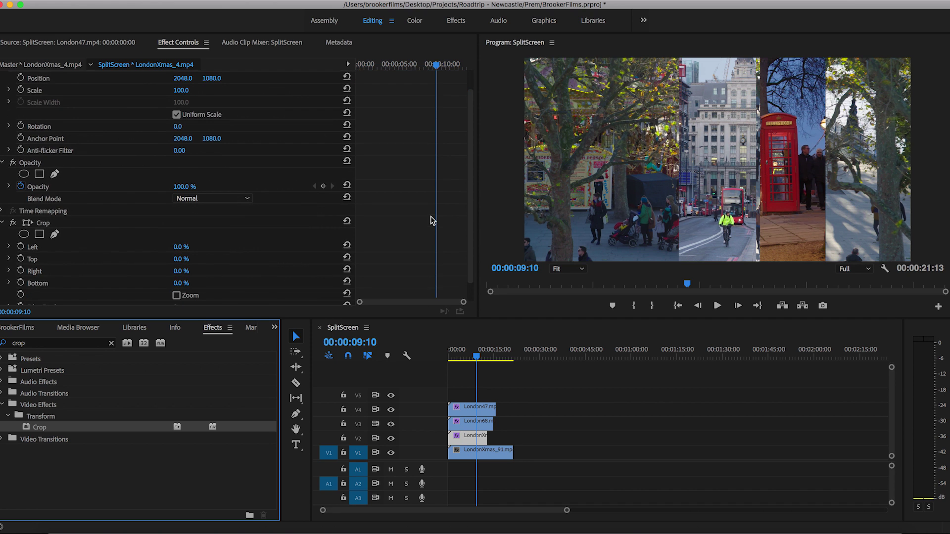
{"action": "left_click", "coordinate": [179, 251]}
{"action": "mouse_move", "coordinate": [180, 246]}
{"action": "left_mouse_down"}
{"action": "mouse_move", "coordinate": [220, 247]}
{"action": "mouse_move", "coordinate": [188, 247]}
{"action": "left_mouse_up"}
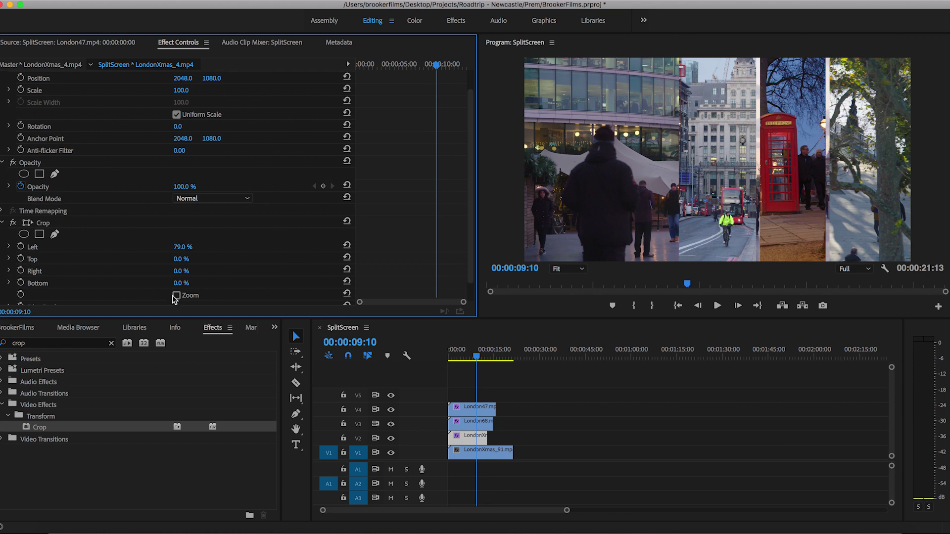
{"action": "left_click", "coordinate": [480, 453]}
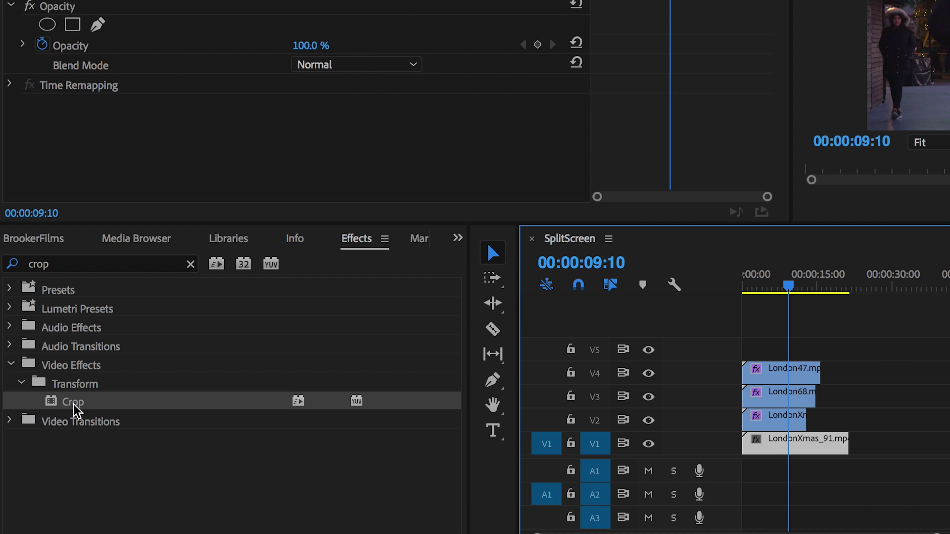
Crop 61% off LondonXmas_91's right side and move the playhead to 00:00:02:17
{"action": "left_click_drag", "start_coordinate": [74, 411], "coordinate": [762, 448]}
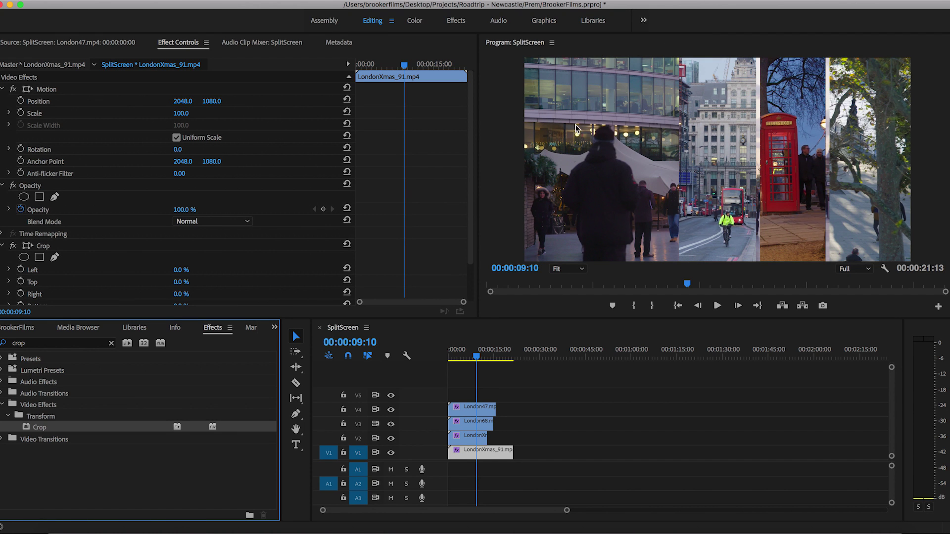
{"action": "scroll", "coordinate": [391, 188], "scroll_direction": "down", "scroll_amount": 2}
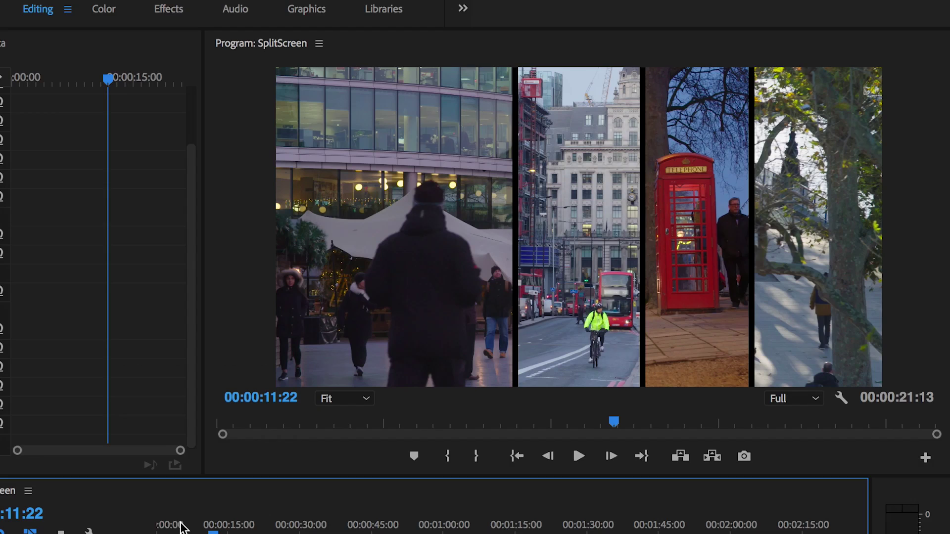
{"action": "key", "text": "="}
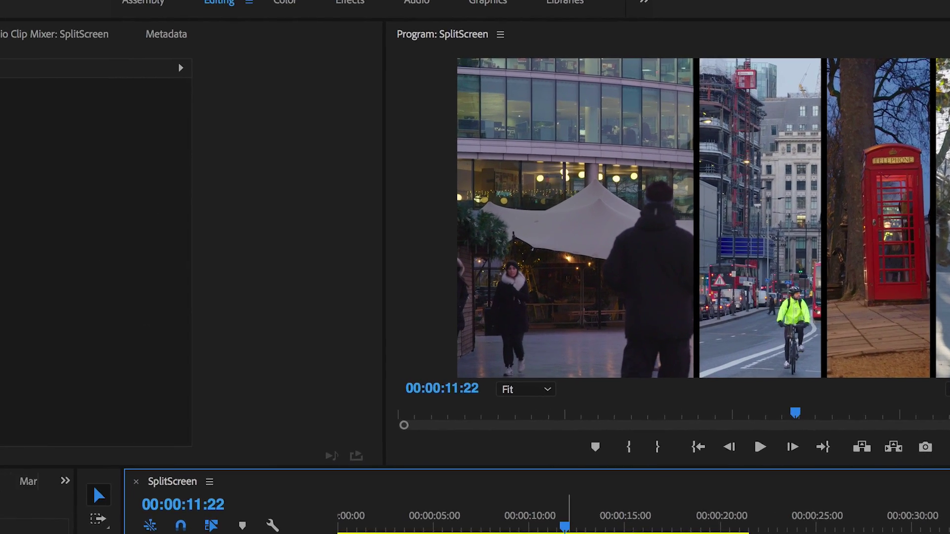
{"action": "left_click", "coordinate": [388, 520]}
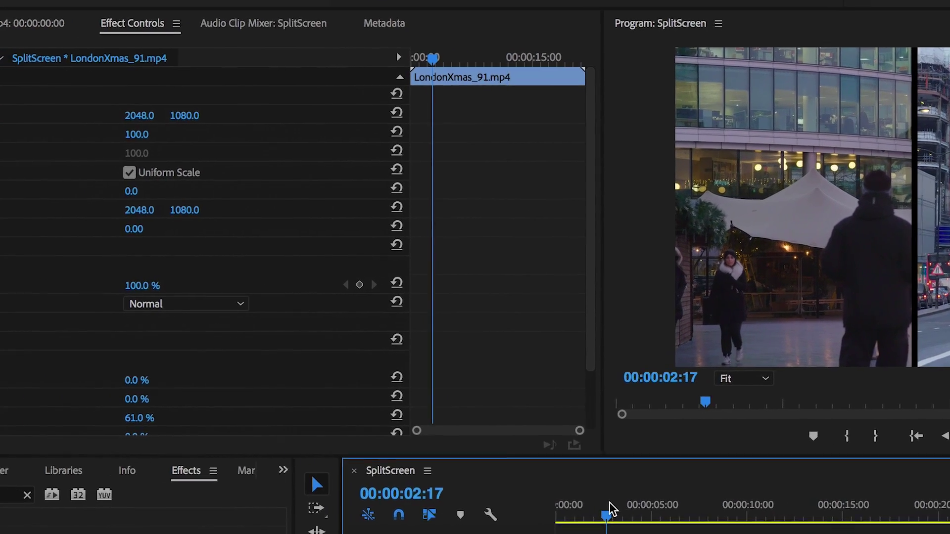
{"action": "scroll", "coordinate": [455, 315], "scroll_direction": "down", "scroll_amount": 3}
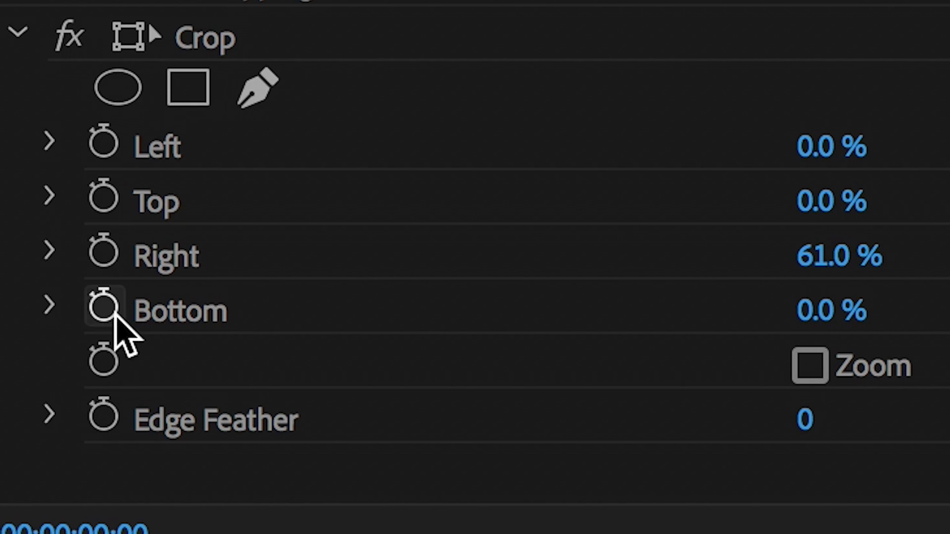
Keyframe LondonXmas_91's Crop Right from 61% at the start to 78% at 00:00:04:20
{"action": "left_click", "coordinate": [103, 253]}
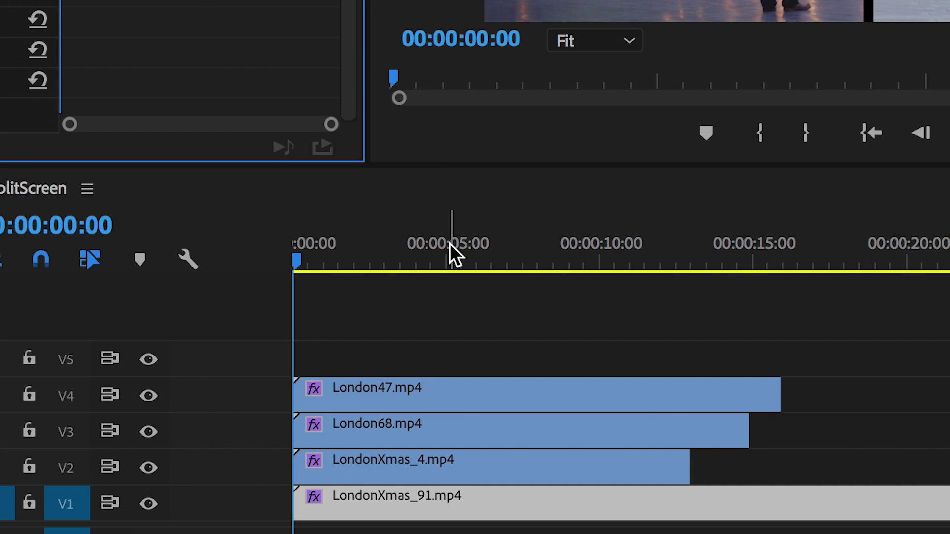
{"action": "left_click", "coordinate": [444, 252]}
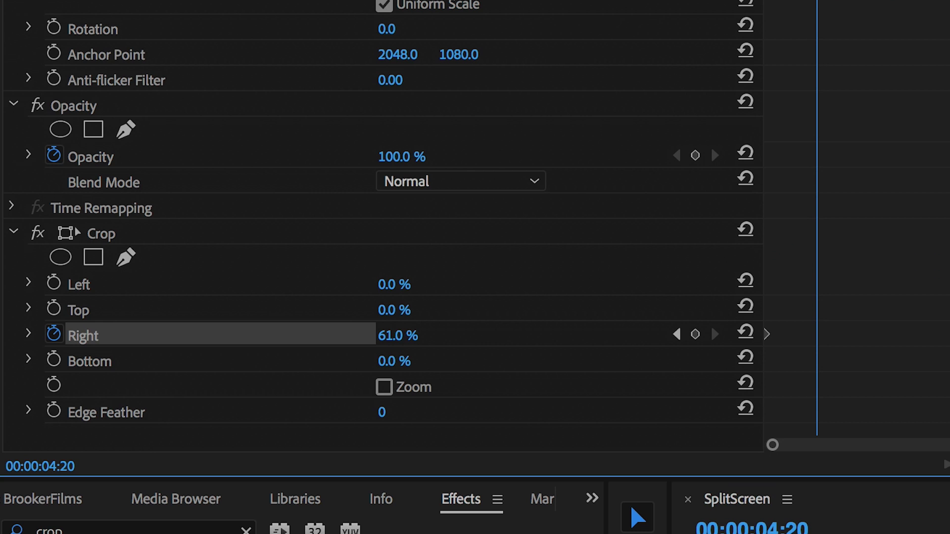
{"action": "left_click_drag", "start_coordinate": [393, 335], "coordinate": [475, 335]}
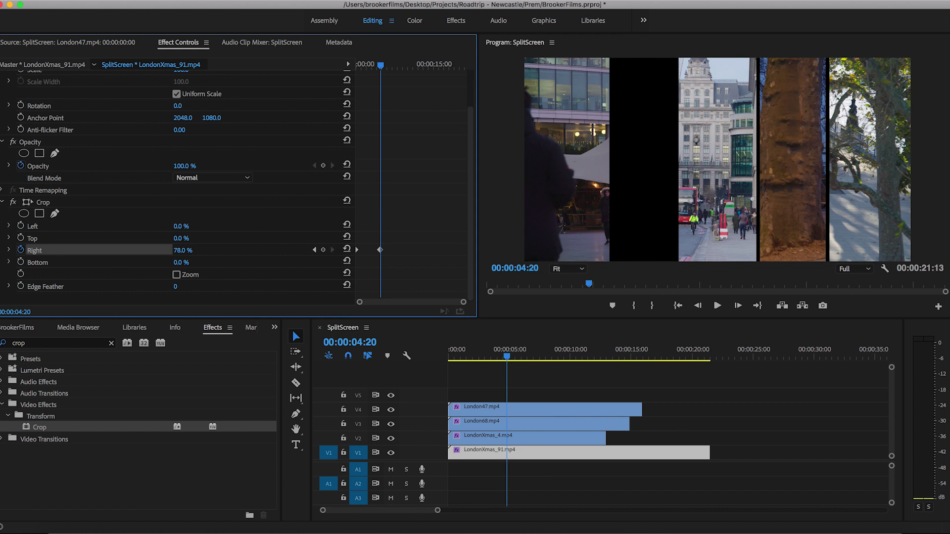
{"action": "key", "text": "="}
{"action": "left_click", "coordinate": [689, 353]}
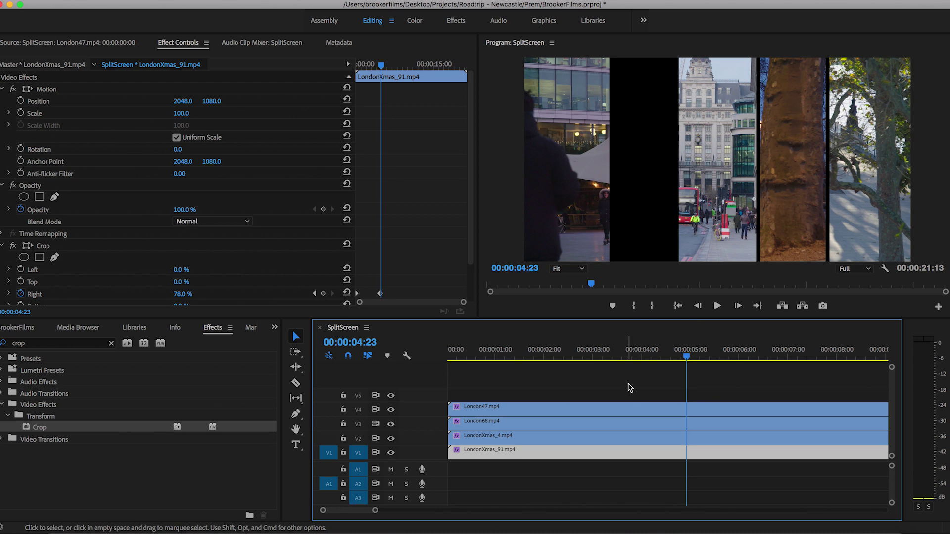
Add a starting keyframe to London47's Crop Left at the beginning of the sequence
{"action": "left_click", "coordinate": [632, 411]}
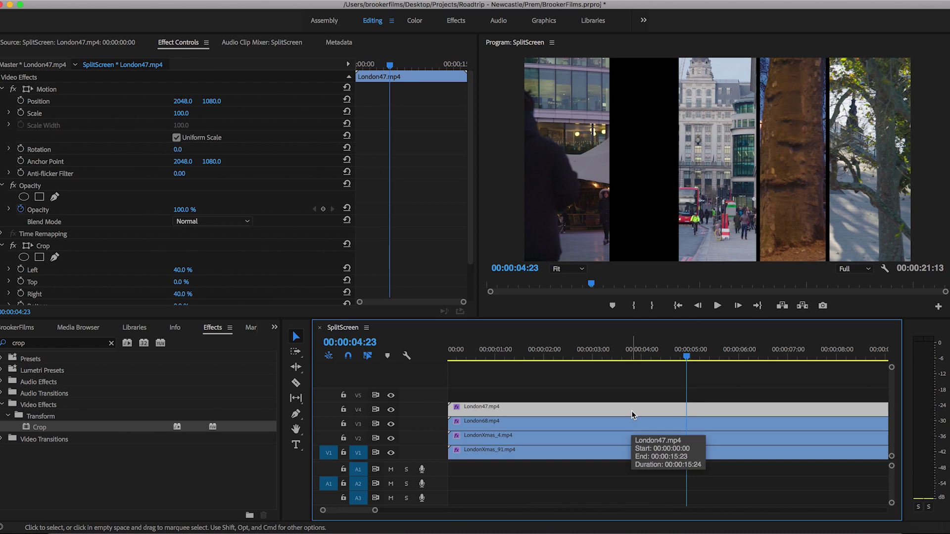
{"action": "left_click_drag", "start_coordinate": [681, 345], "coordinate": [440, 342]}
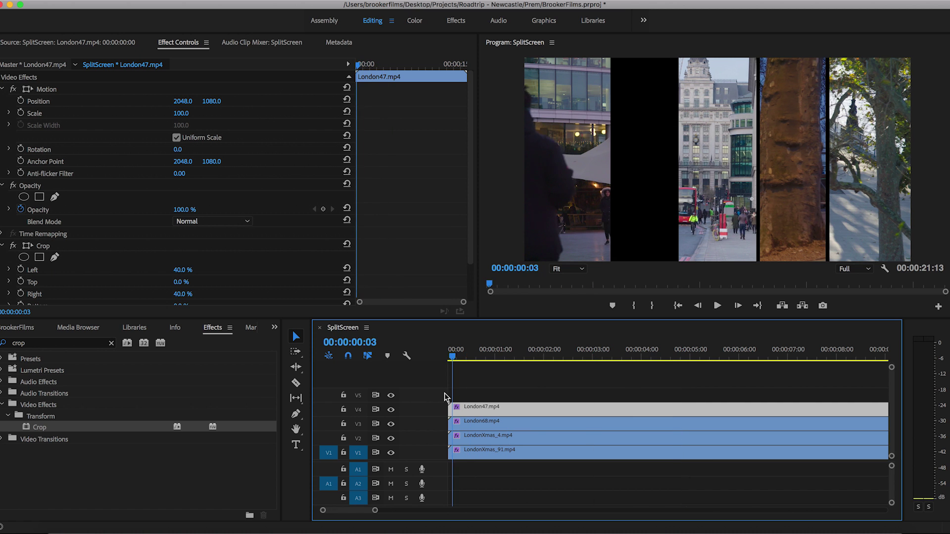
{"action": "scroll", "coordinate": [399, 268], "scroll_direction": "down", "scroll_amount": 3}
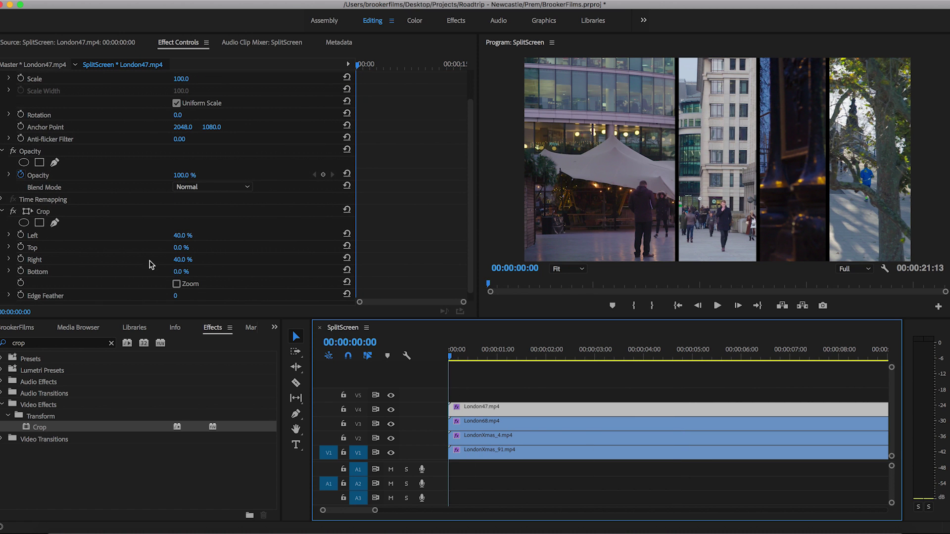
{"action": "left_click", "coordinate": [21, 237]}
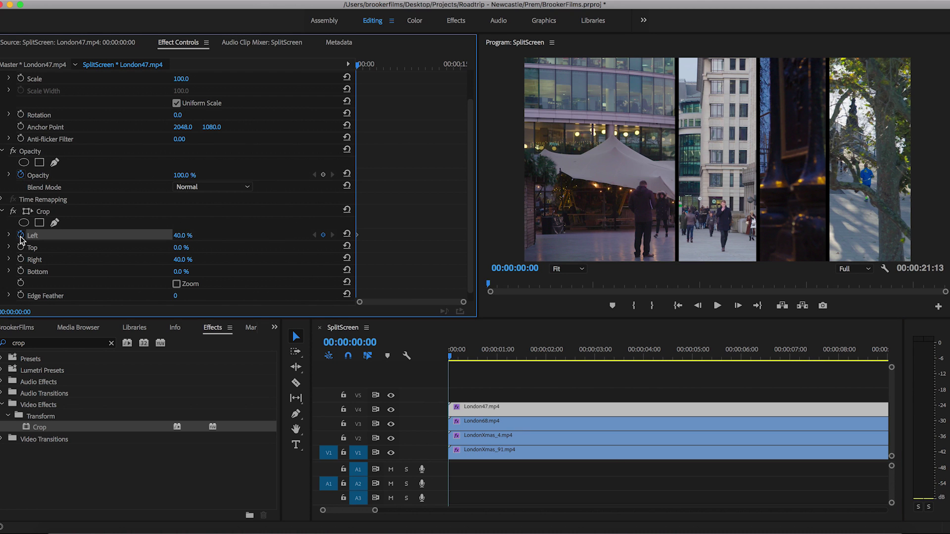
At the 00:00:04:20 keyframe, reduce London47's Crop Left to about 24%
{"action": "left_click", "coordinate": [526, 451]}
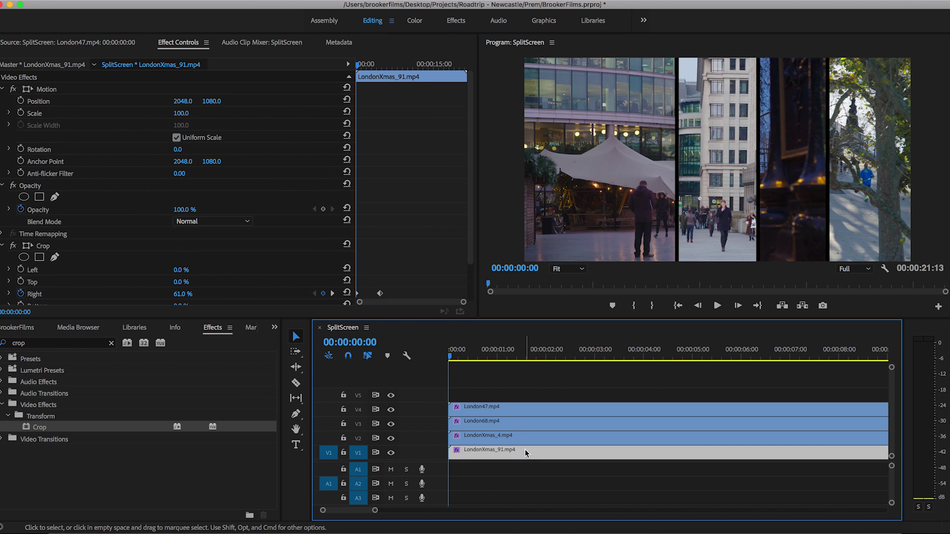
{"action": "left_click", "coordinate": [375, 67]}
{"action": "key", "text": "equal"}
{"action": "key", "text": "equal"}
{"action": "key", "text": "equal"}
{"action": "left_click", "coordinate": [441, 66]}
{"action": "left_click_drag", "start_coordinate": [442, 68], "coordinate": [450, 65]}
{"action": "key", "text": "equal"}
{"action": "key", "text": "equal"}
{"action": "key", "text": "equal"}
{"action": "mouse_move", "coordinate": [417, 68]}
{"action": "left_mouse_down"}
{"action": "mouse_move", "coordinate": [406, 71]}
{"action": "mouse_move", "coordinate": [418, 70]}
{"action": "left_mouse_up"}
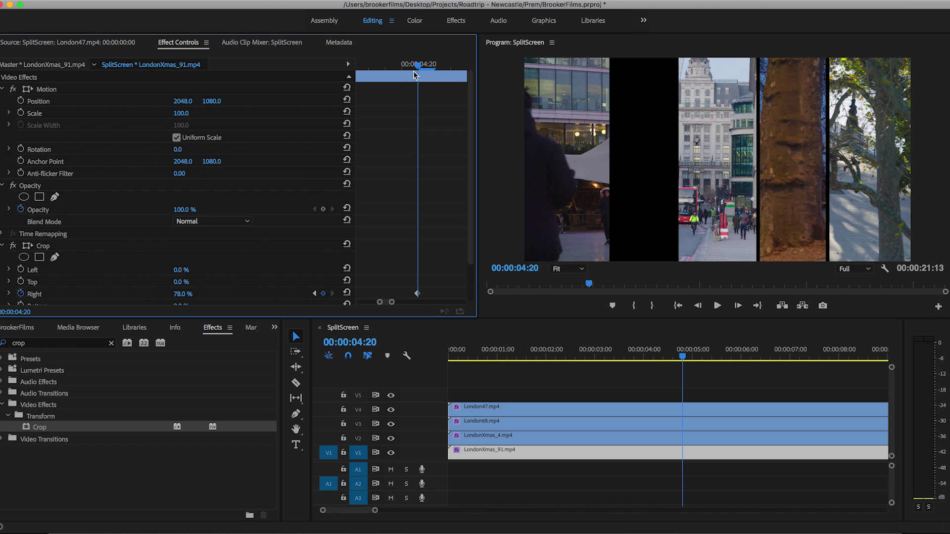
{"action": "left_click", "coordinate": [652, 409]}
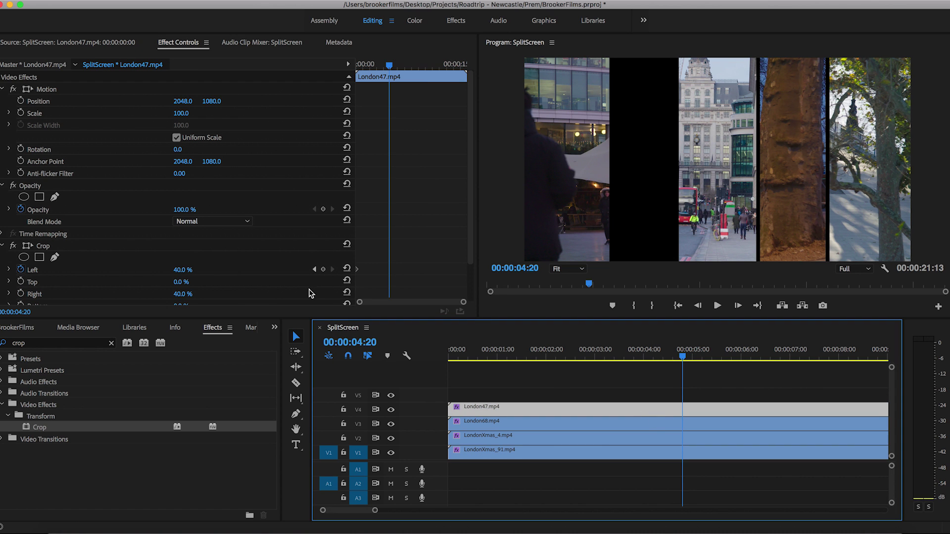
{"action": "left_click_drag", "start_coordinate": [176, 273], "coordinate": [158, 272]}
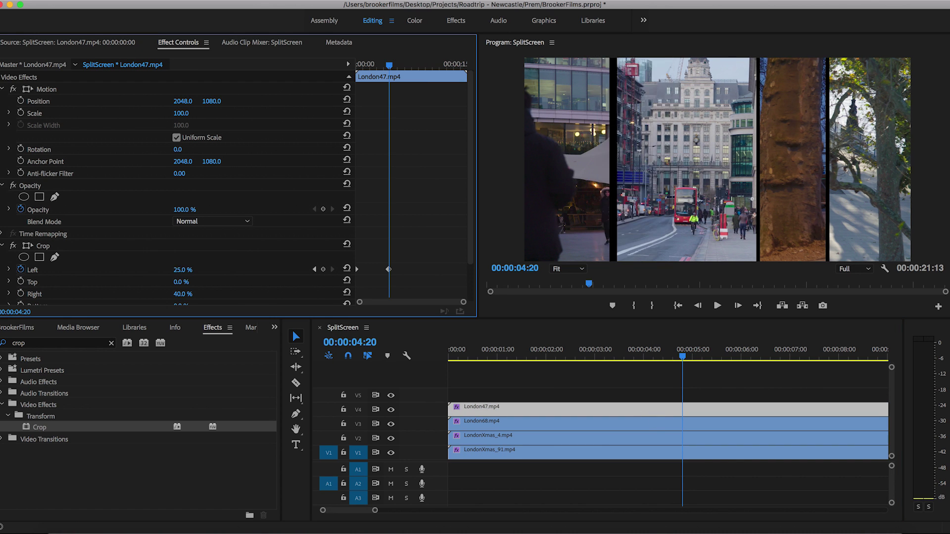
{"action": "left_click", "coordinate": [378, 380]}
{"action": "key", "text": "space"}
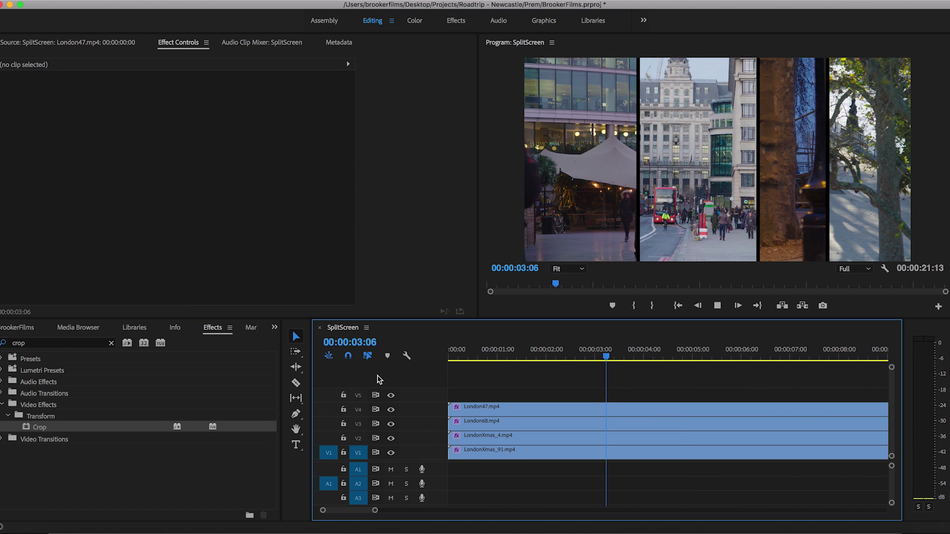
{"action": "key", "text": "space"}
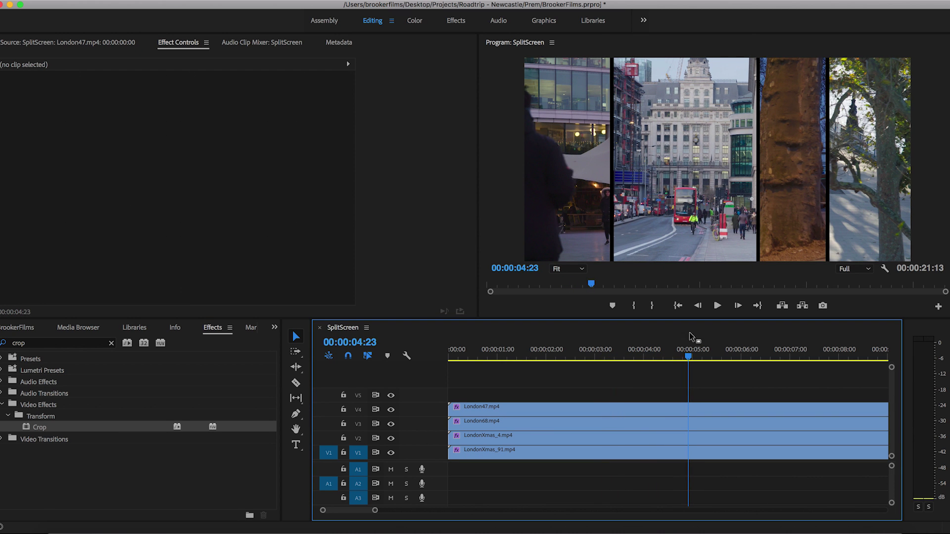
{"action": "left_click_drag", "start_coordinate": [678, 347], "coordinate": [451, 380]}
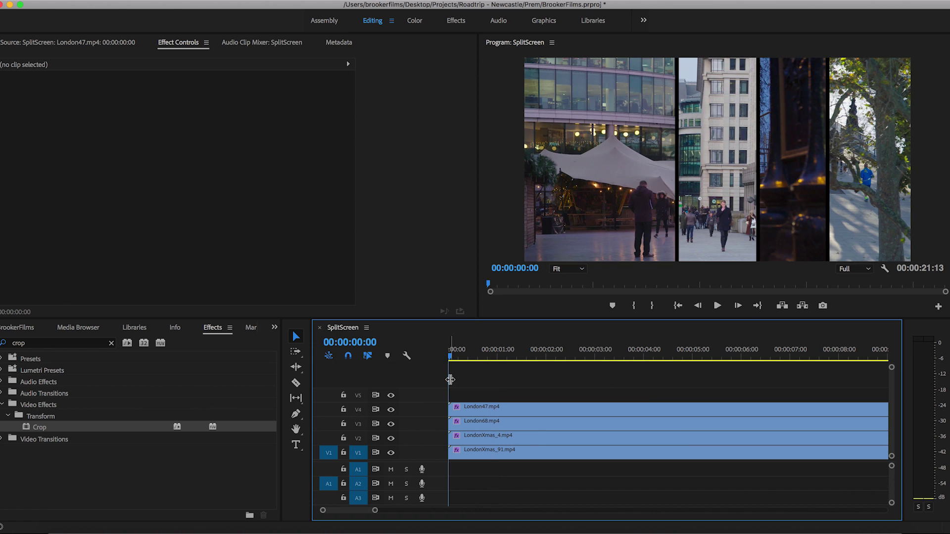
{"action": "key", "text": "space"}
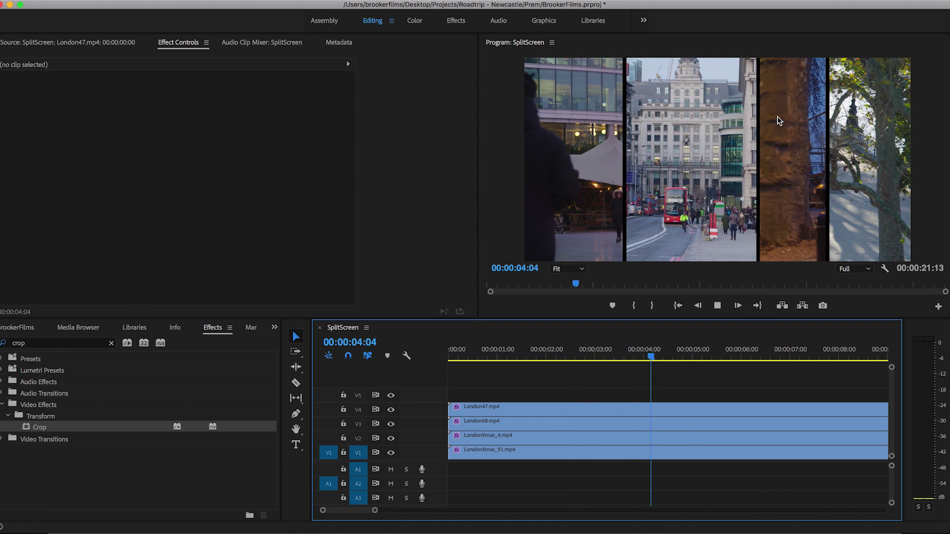
{"action": "key", "text": "space"}
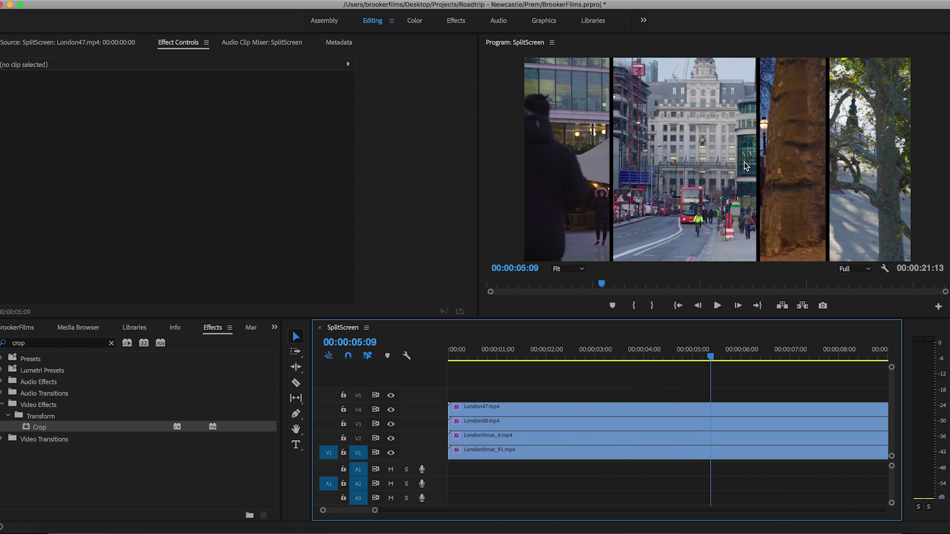
Add a Crop Right keyframe on London47 at the sequence start, holding 40%
{"action": "left_click", "coordinate": [544, 407]}
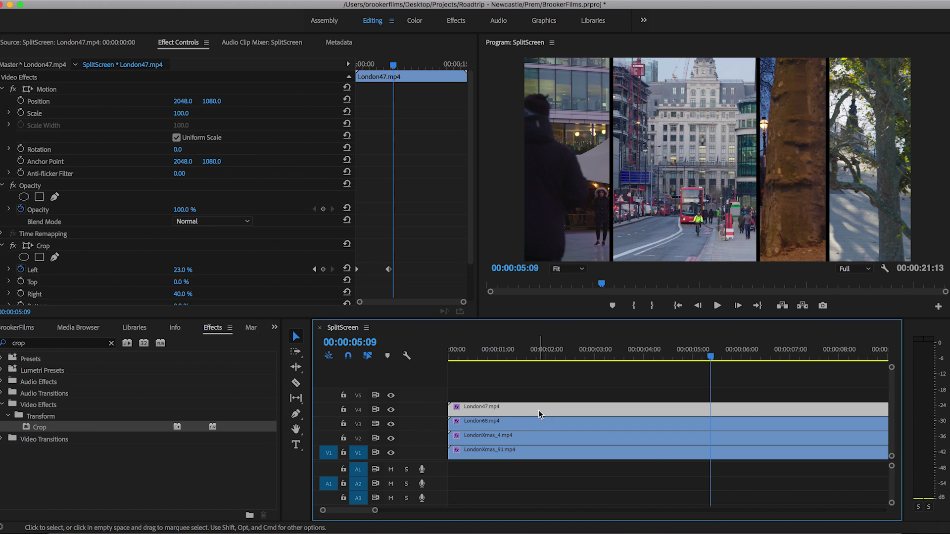
{"action": "left_click", "coordinate": [381, 63]}
{"action": "key", "text": "Home"}
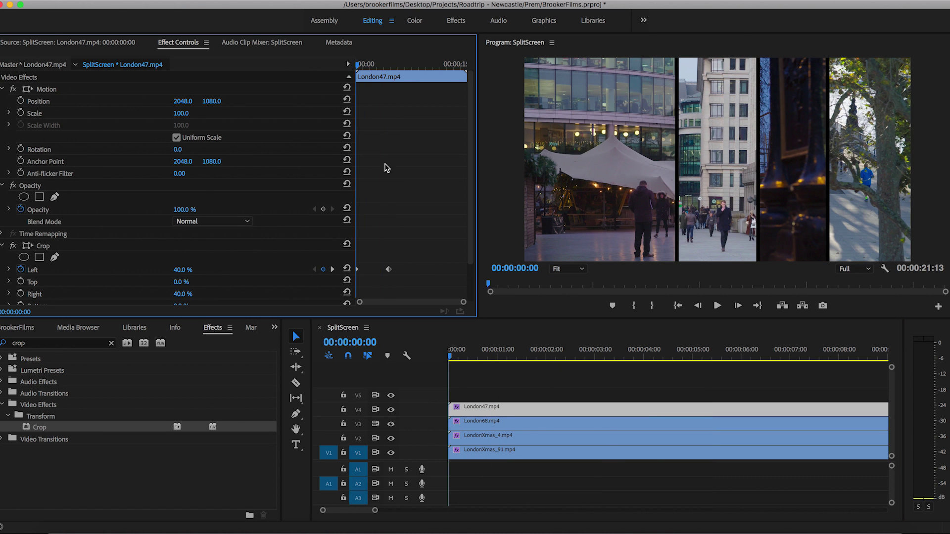
{"action": "scroll", "coordinate": [386, 171], "scroll_direction": "down", "scroll_amount": 2}
{"action": "scroll", "coordinate": [387, 173], "scroll_direction": "down", "scroll_amount": 1}
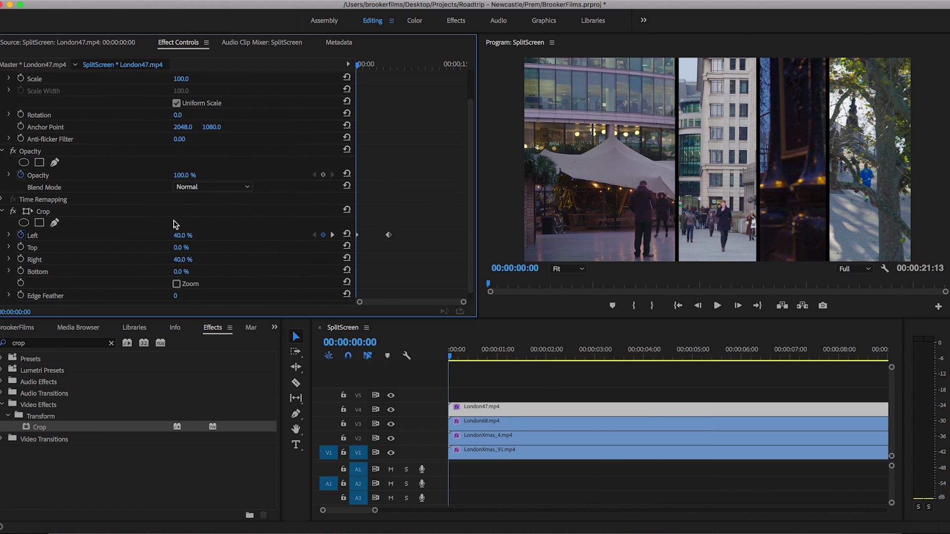
{"action": "left_click", "coordinate": [21, 261]}
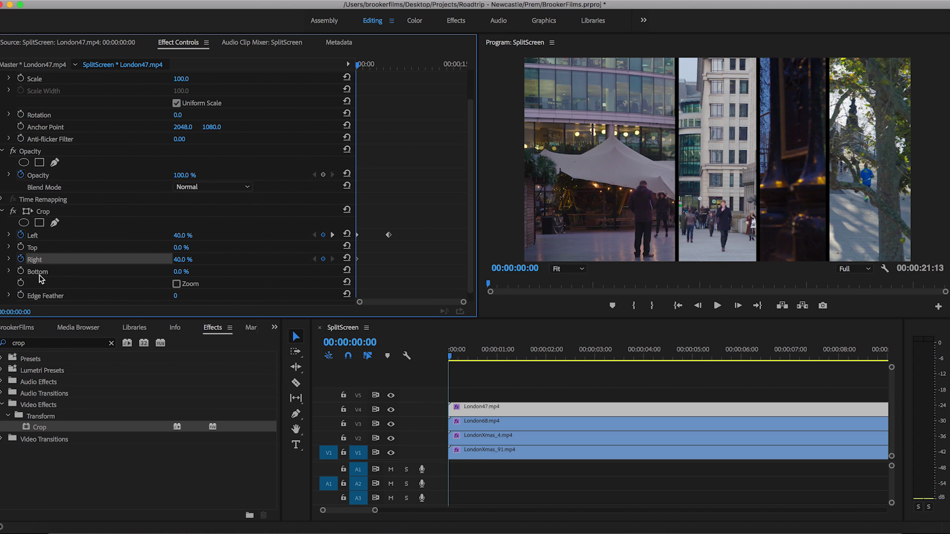
At 00:00:04:20, widen London47's right crop to 65% to open a black gap
{"action": "mouse_move", "coordinate": [385, 61]}
{"action": "left_mouse_down"}
{"action": "mouse_move", "coordinate": [399, 64]}
{"action": "mouse_move", "coordinate": [384, 67]}
{"action": "left_mouse_up"}
{"action": "key", "text": "="}
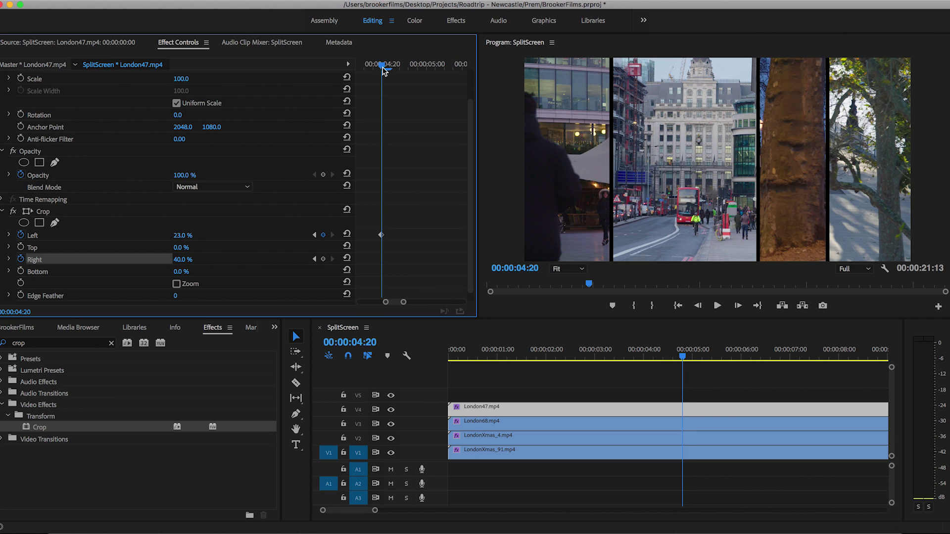
{"action": "left_click", "coordinate": [685, 408]}
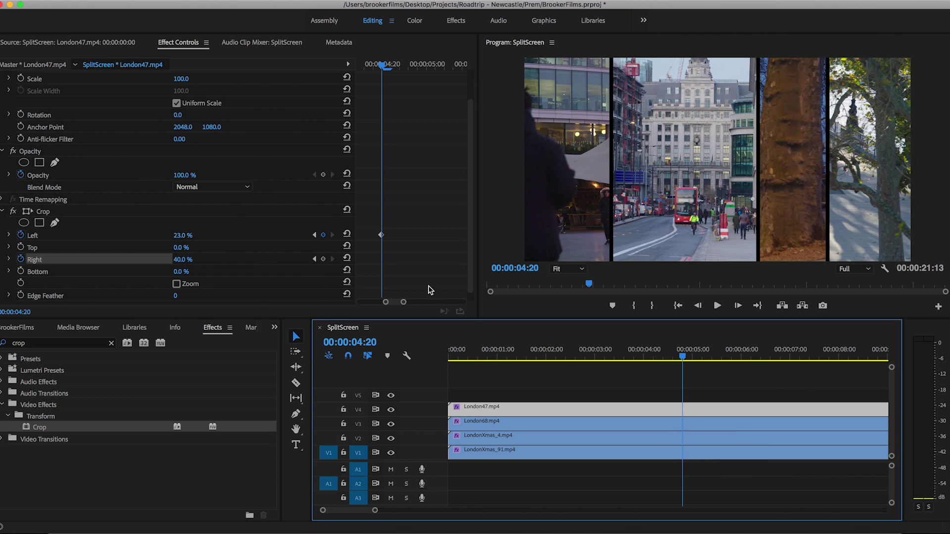
{"action": "left_click", "coordinate": [182, 268]}
{"action": "left_click_drag", "start_coordinate": [183, 259], "coordinate": [632, 343]}
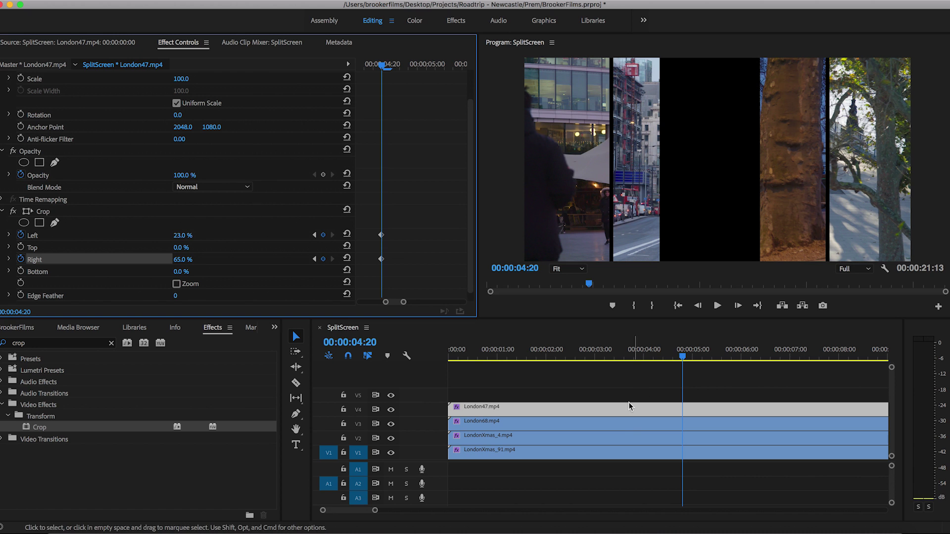
Add a Crop Left keyframe on London68 at the sequence start, holding 61%
{"action": "left_click", "coordinate": [619, 425]}
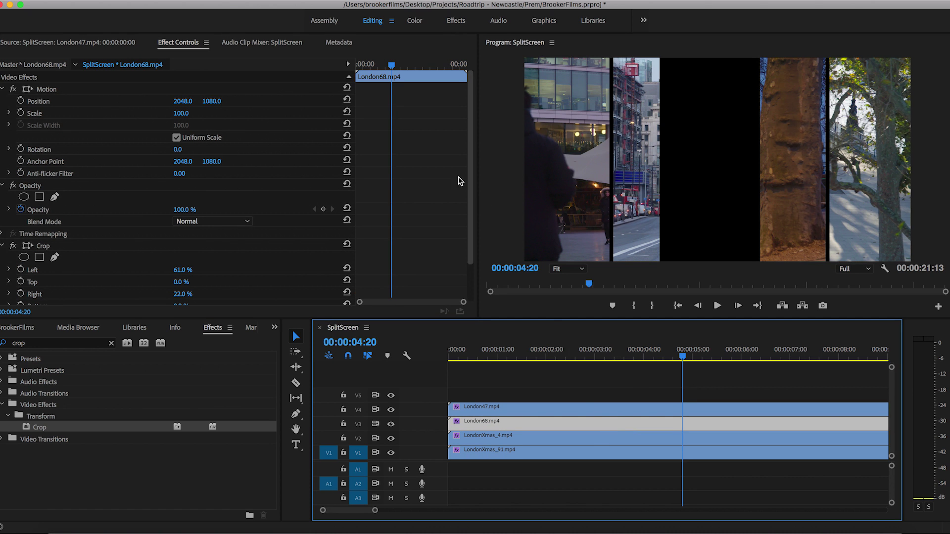
{"action": "left_click_drag", "start_coordinate": [387, 64], "coordinate": [291, 98]}
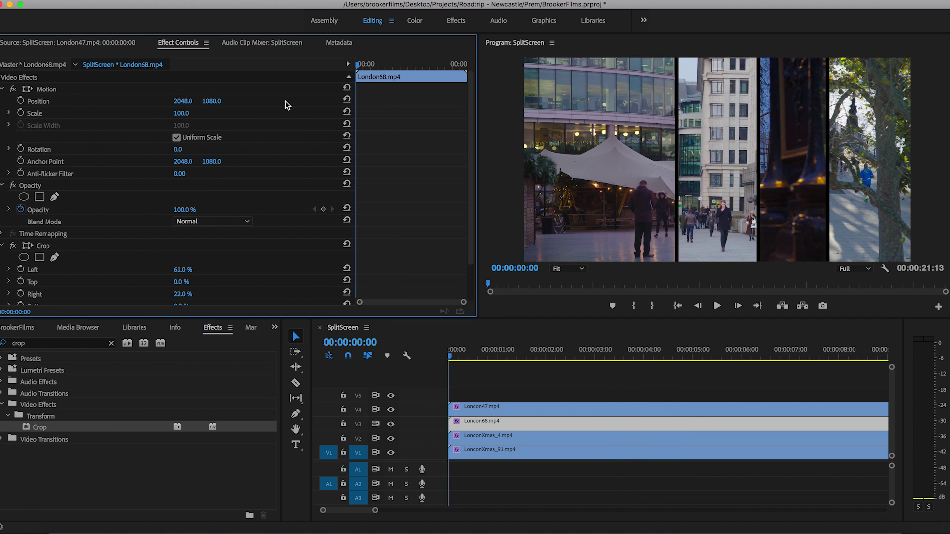
{"action": "scroll", "coordinate": [75, 267], "scroll_direction": "down", "scroll_amount": 1}
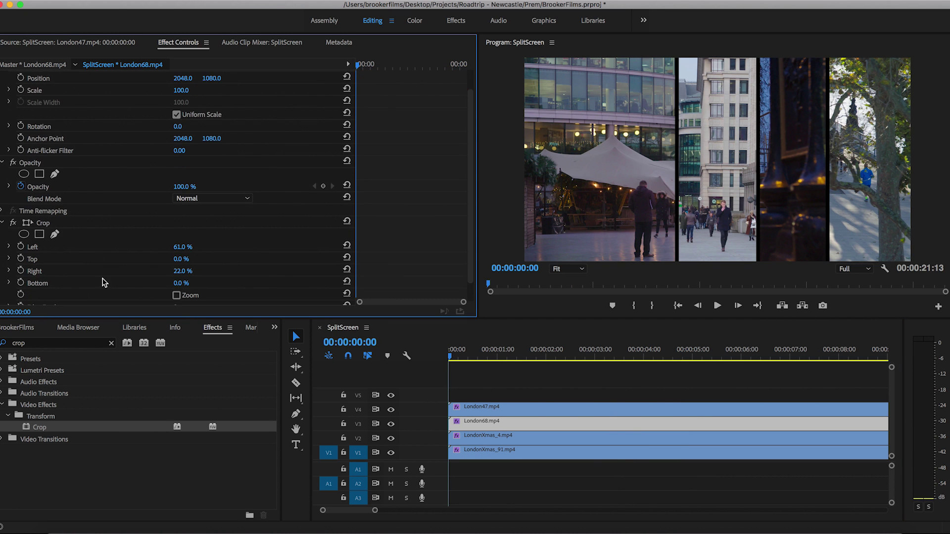
{"action": "left_click", "coordinate": [21, 246]}
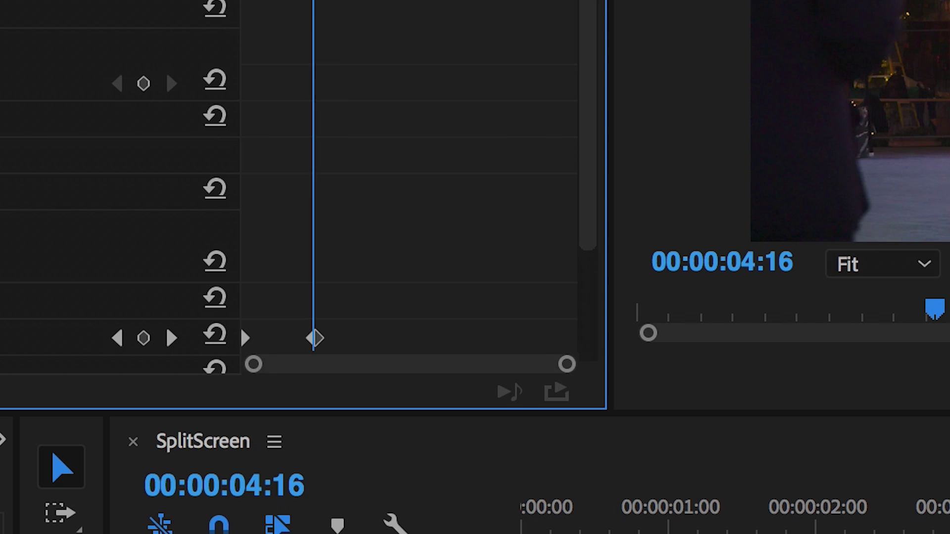
At 00:00:04:20, reduce London68's left crop to about 36%, then play the sequence back
{"action": "key", "text": "="}
{"action": "key", "text": "="}
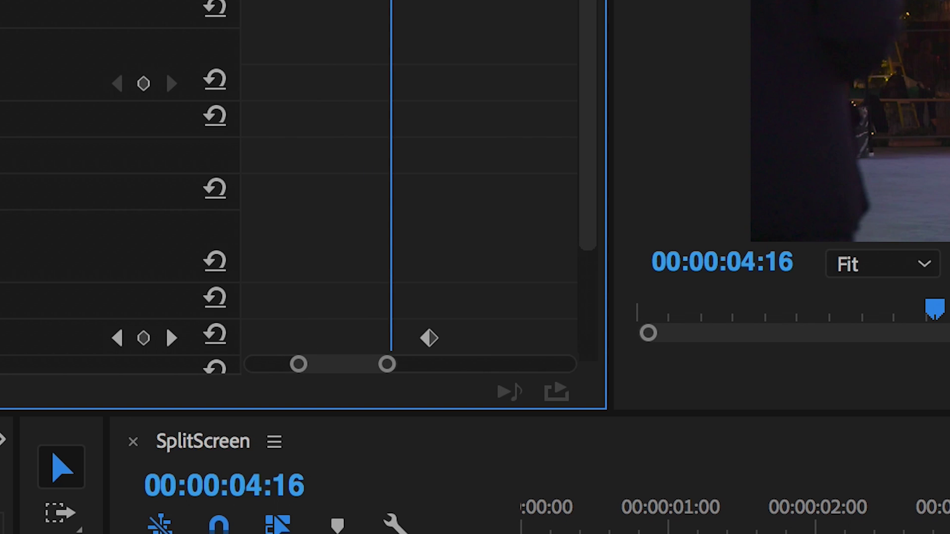
{"action": "key", "text": "Right"}
{"action": "key", "text": "Right"}
{"action": "key", "text": "Right"}
{"action": "key", "text": "Right"}
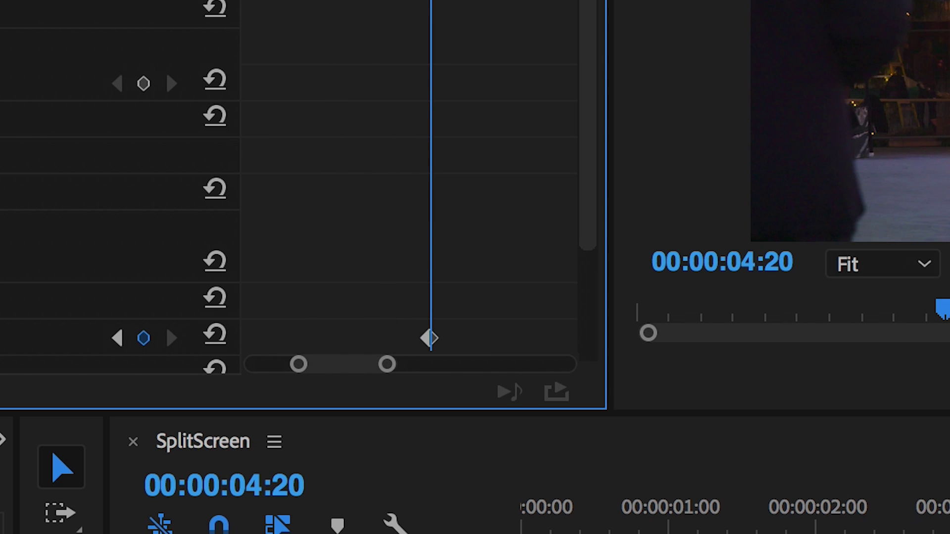
{"action": "key", "text": "backslash"}
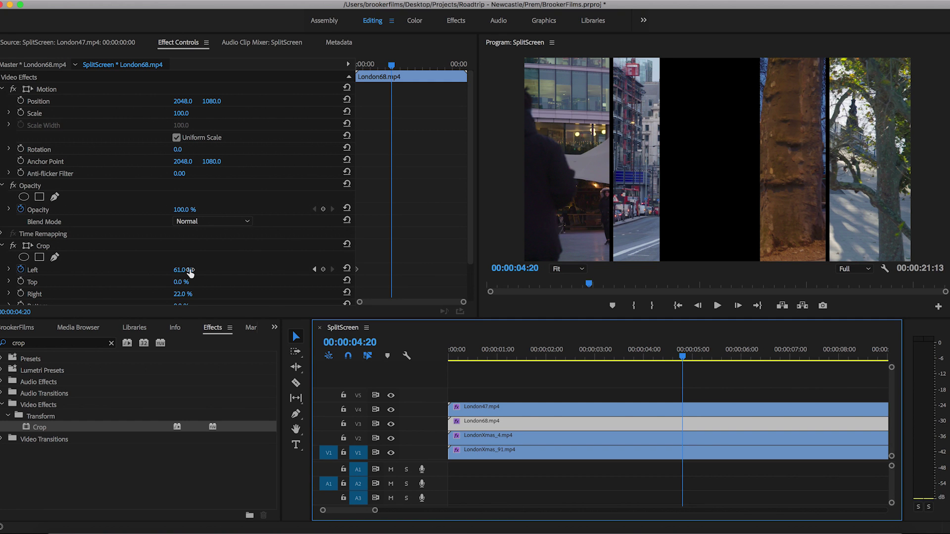
{"action": "left_click_drag", "start_coordinate": [191, 274], "coordinate": [165, 273]}
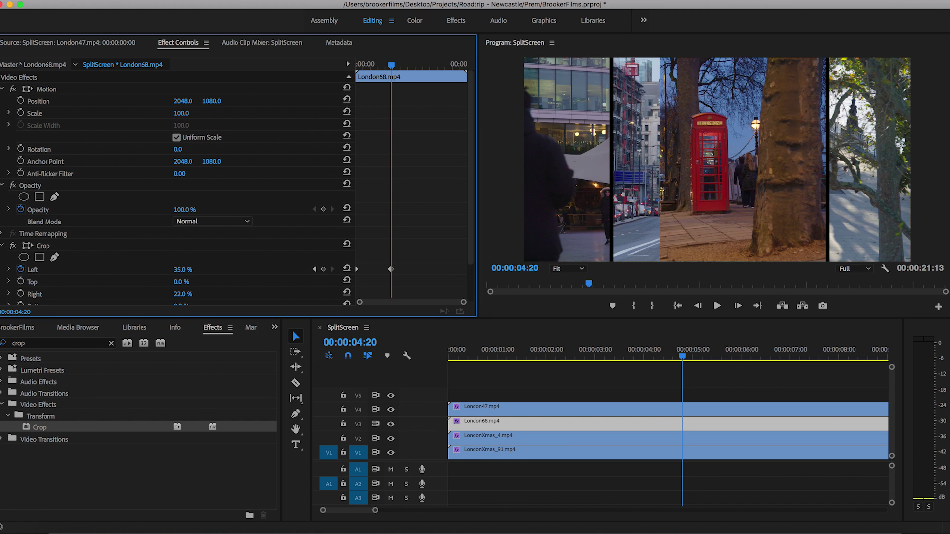
{"action": "left_click", "coordinate": [367, 361]}
{"action": "key", "text": "space"}
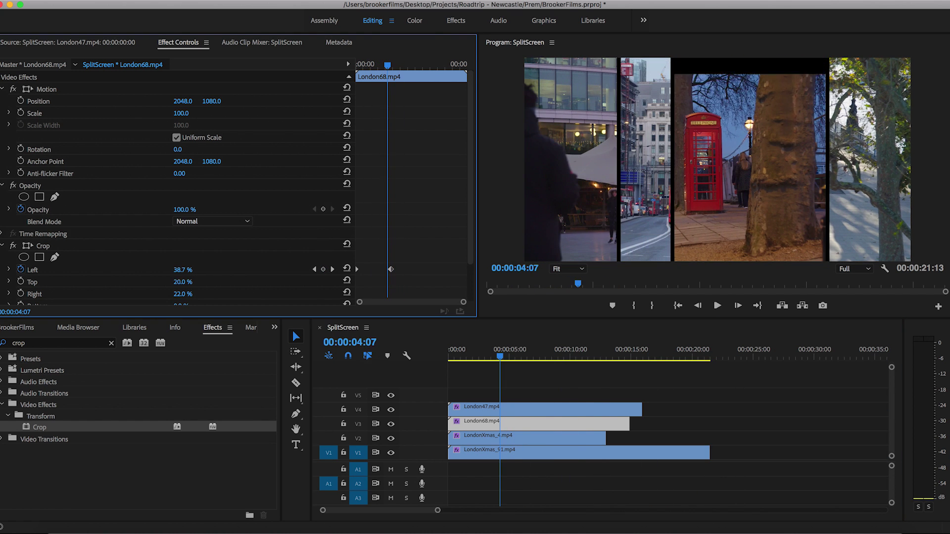
Set London68's Crop Top to 46% and LondonXmas_91's Crop Bottom to 53% on V1
{"action": "left_click_drag", "start_coordinate": [182, 282], "coordinate": [327, 260]}
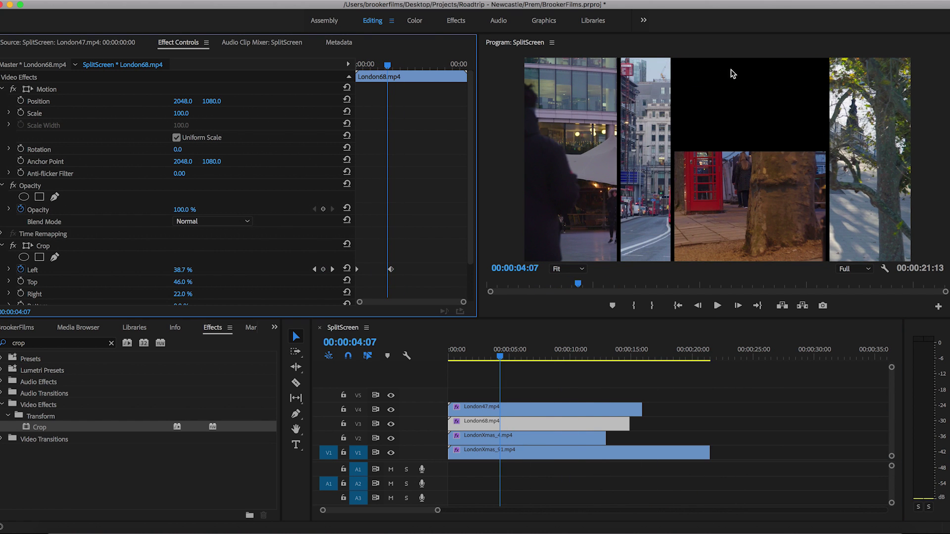
{"action": "left_click", "coordinate": [512, 453]}
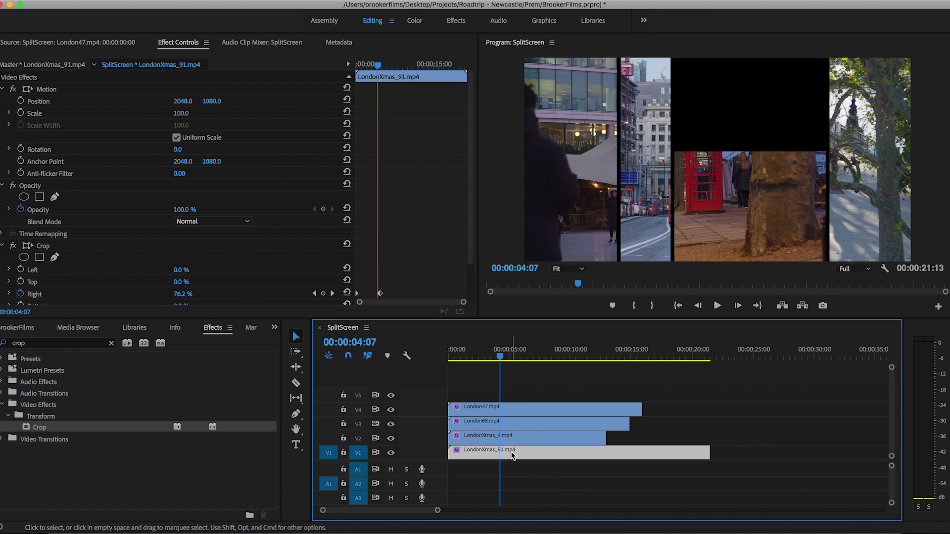
{"action": "scroll", "coordinate": [237, 259], "scroll_direction": "down", "scroll_amount": 3}
{"action": "left_click_drag", "start_coordinate": [183, 271], "coordinate": [264, 271]}
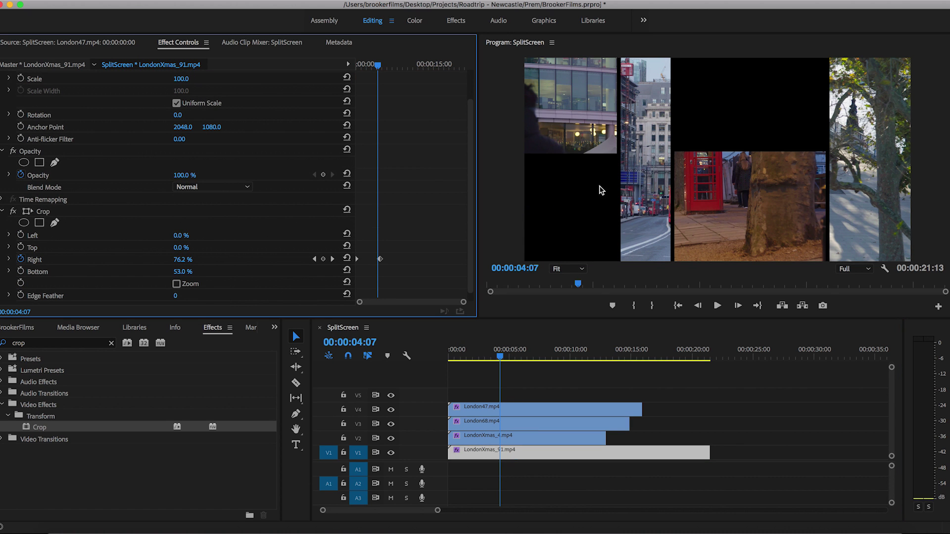